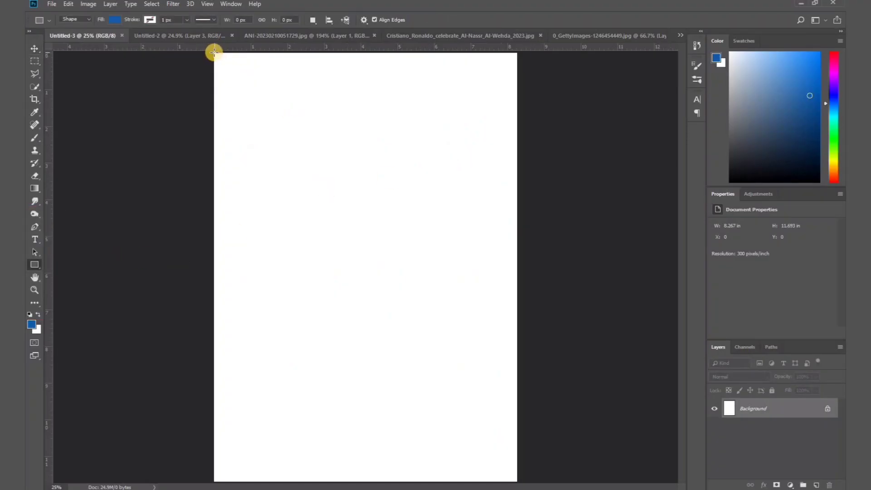
# Draw a rectangle over the page's top half and give it a yellow radial Gradient Overlay
pyautogui.moveTo(214, 53); pyautogui.dragTo(518, 283)
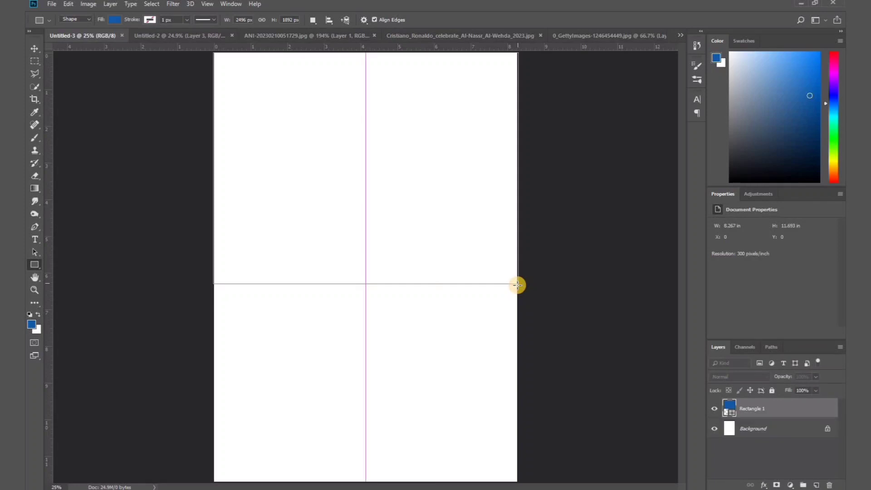
pyautogui.rightClick(809, 410)
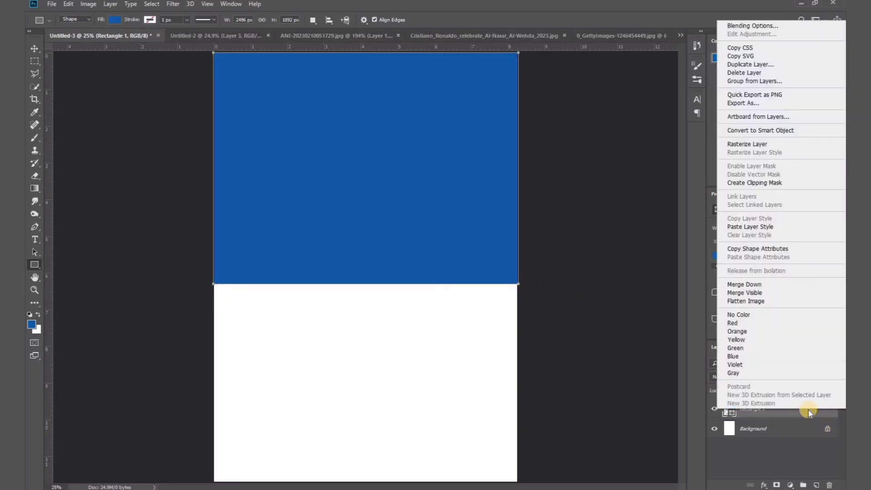
pyautogui.click(762, 64)
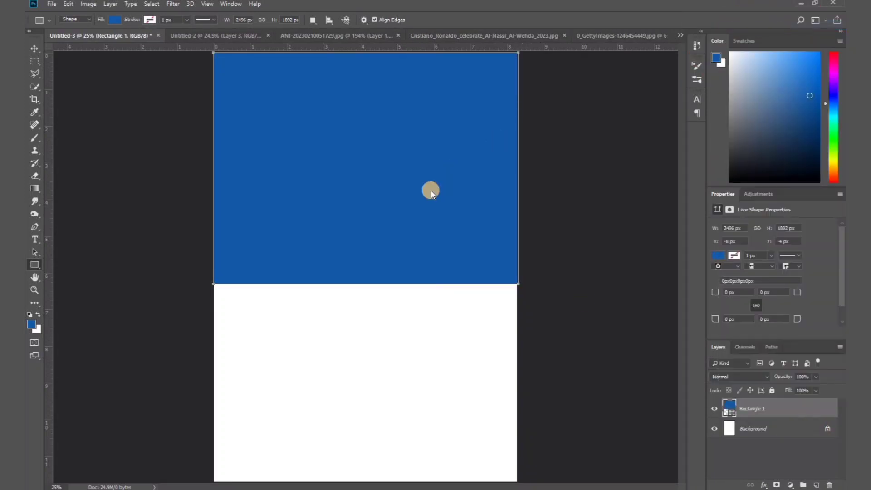
pyautogui.click(502, 230)
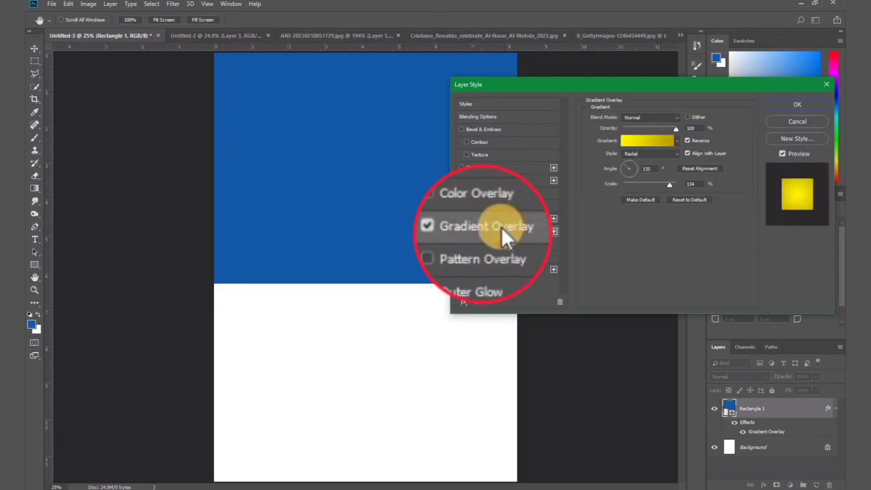
pyautogui.click(641, 141)
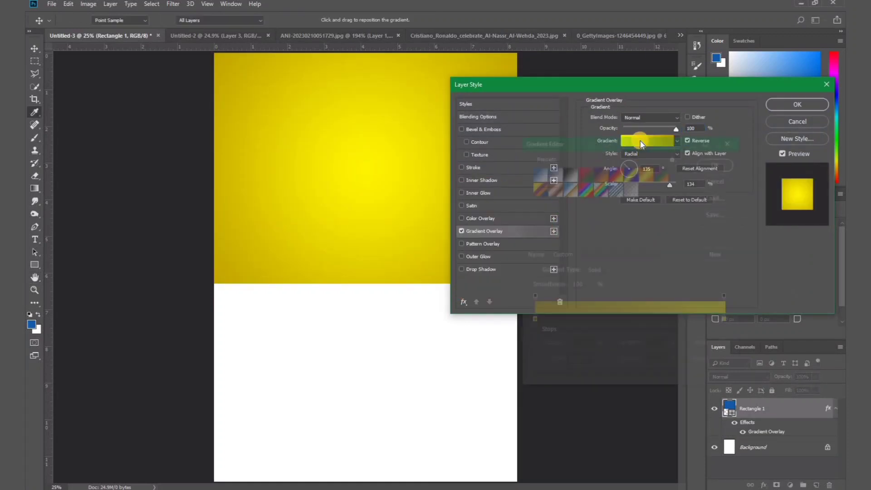
pyautogui.click(716, 183)
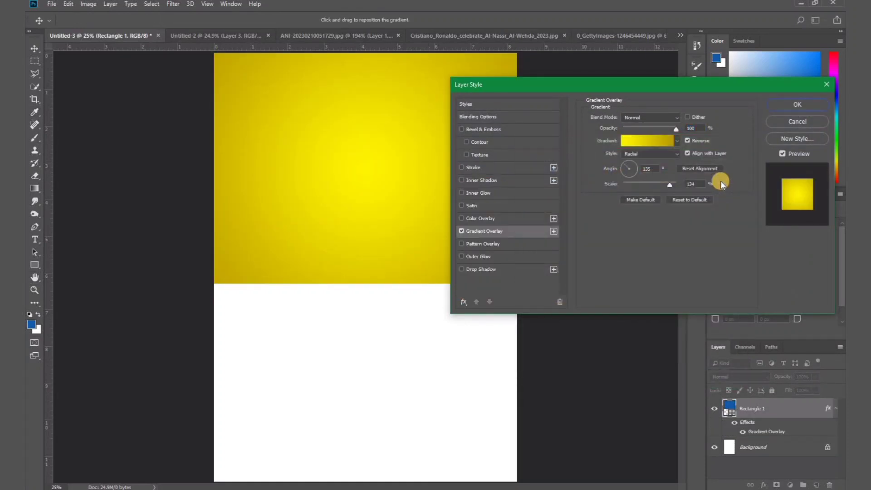
pyautogui.click(786, 105)
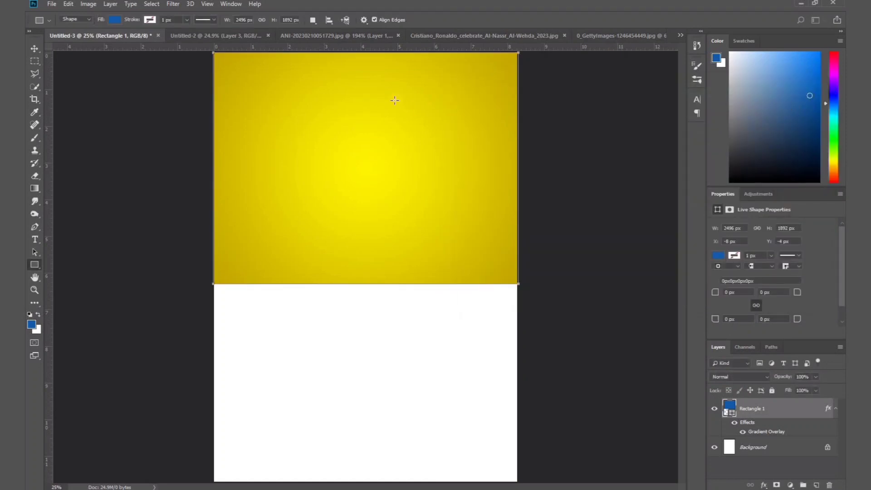
# Move the yellow rectangle to the page bottom and shorten it to fit the lower half
pyautogui.press('v')
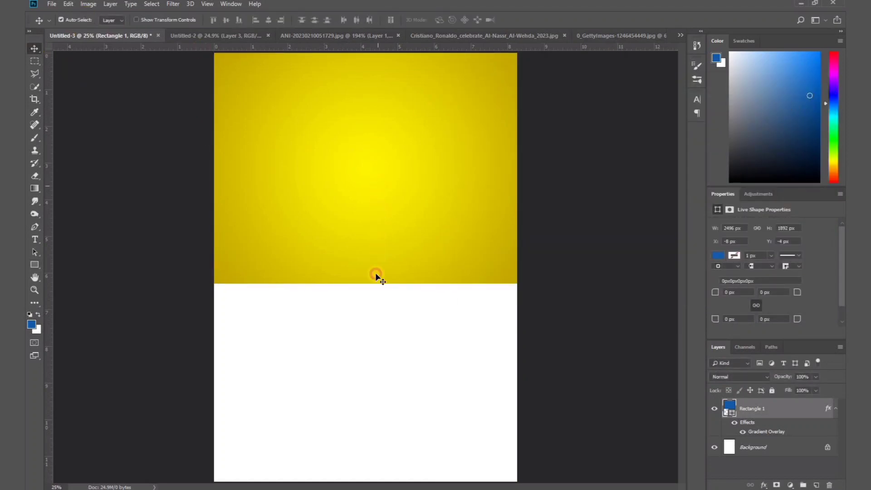
pyautogui.moveTo(376, 276); pyautogui.dragTo(379, 383)
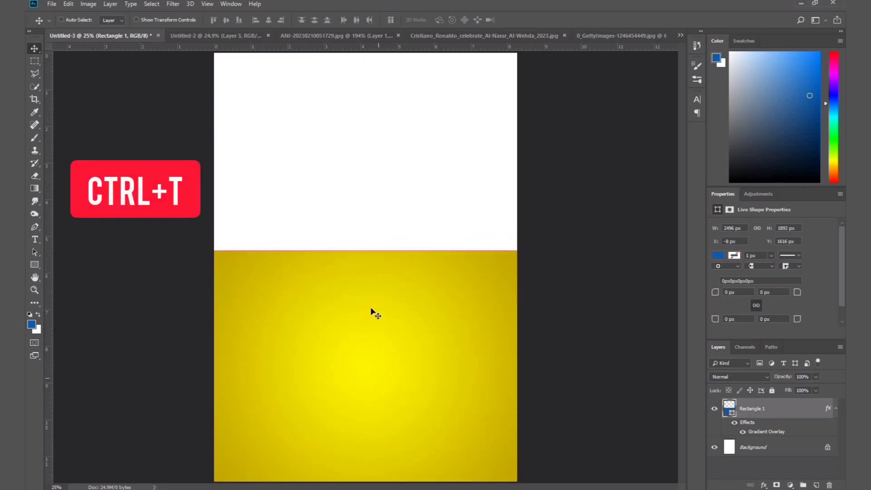
pyautogui.hotkey('ctrl', 't')
pyautogui.moveTo(367, 250); pyautogui.dragTo(366, 289)
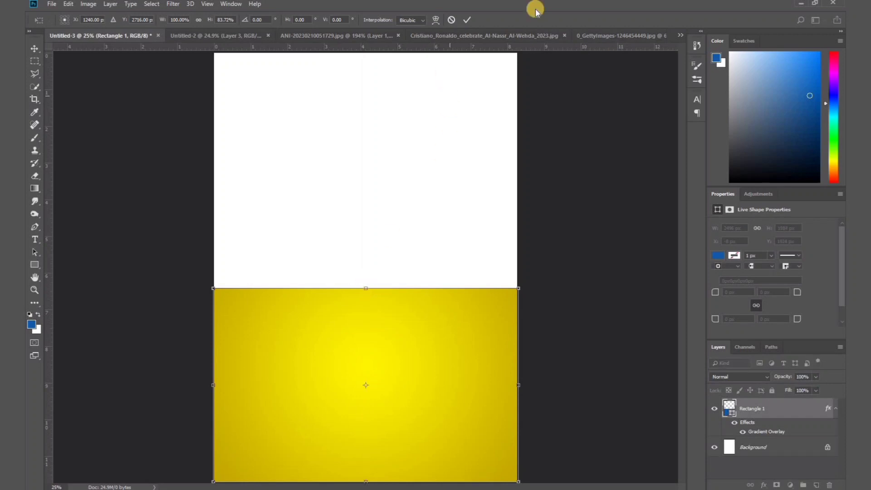
pyautogui.click(465, 20)
# Duplicate the rectangle, align the copy to the page top and stretch it over the gap
pyautogui.moveTo(777, 408); pyautogui.dragTo(816, 484)
pyautogui.moveTo(422, 339); pyautogui.dragTo(421, 97)
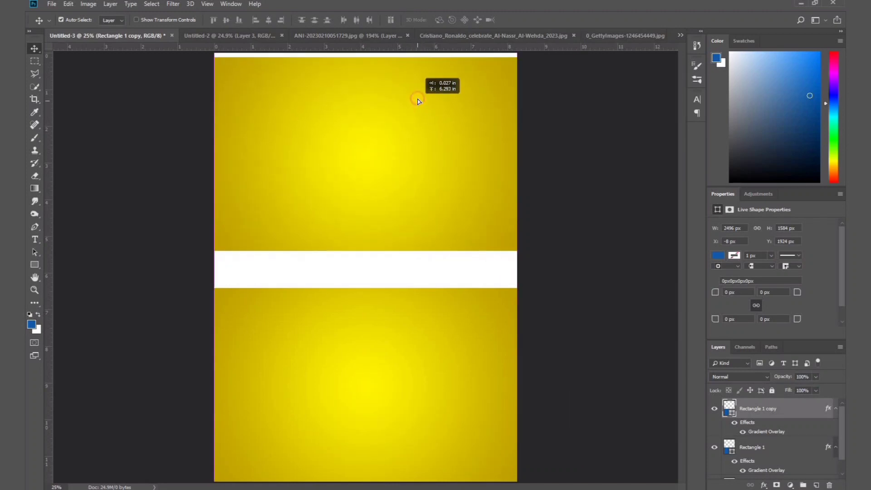
pyautogui.moveTo(422, 97); pyautogui.dragTo(417, 99)
pyautogui.hotkey('ctrl', 't')
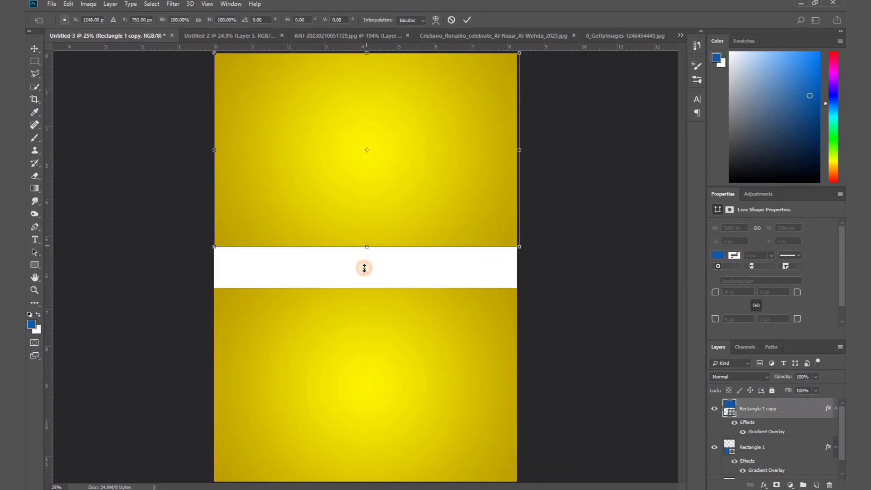
pyautogui.moveTo(364, 284); pyautogui.dragTo(363, 287)
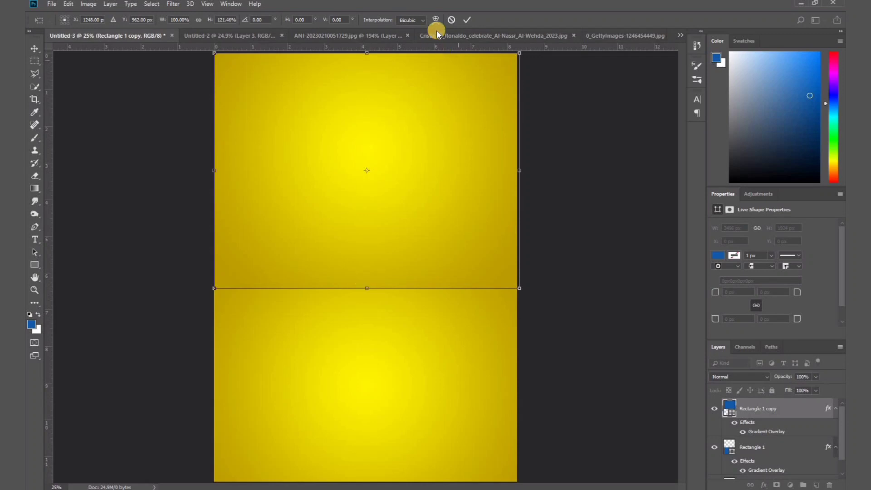
pyautogui.click(466, 22)
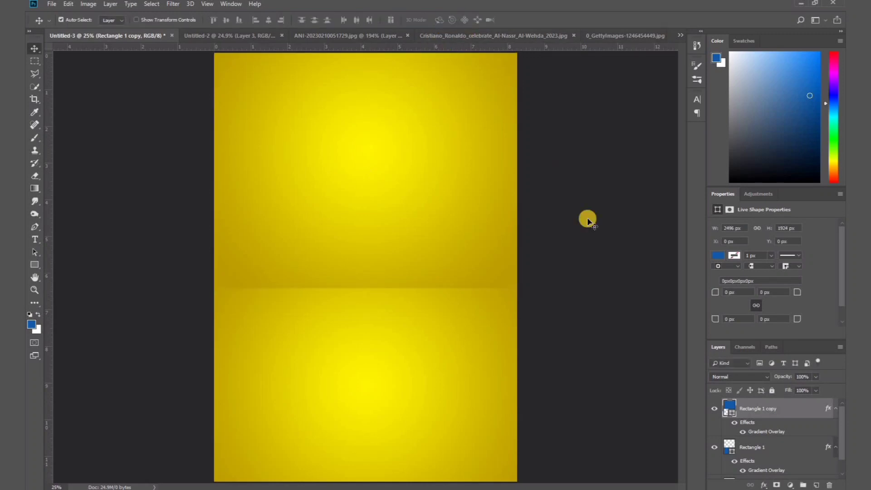
# Set the top rectangle's gradient right stop to blue 1565c0
pyautogui.rightClick(791, 413)
pyautogui.click(750, 26)
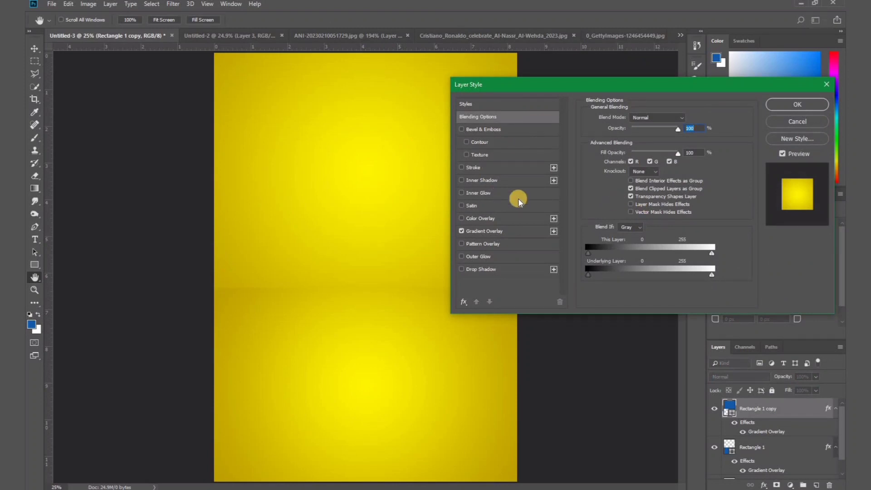
pyautogui.click(492, 233)
pyautogui.click(652, 138)
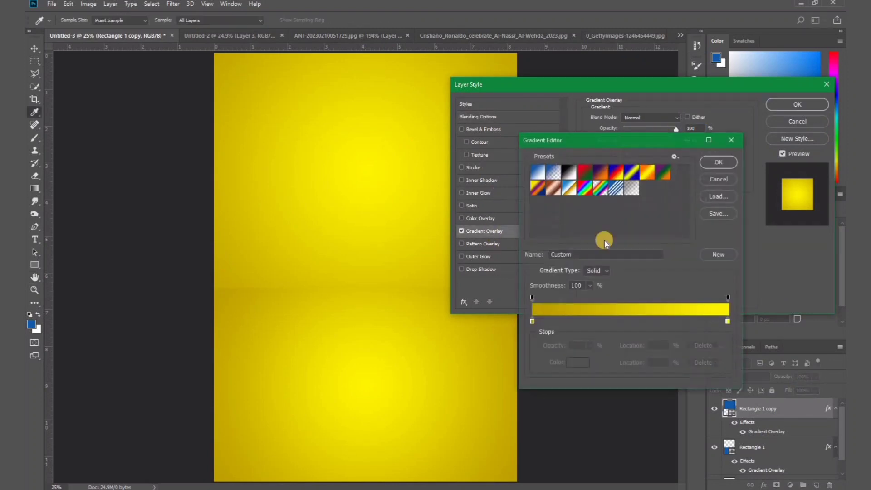
pyautogui.click(728, 321)
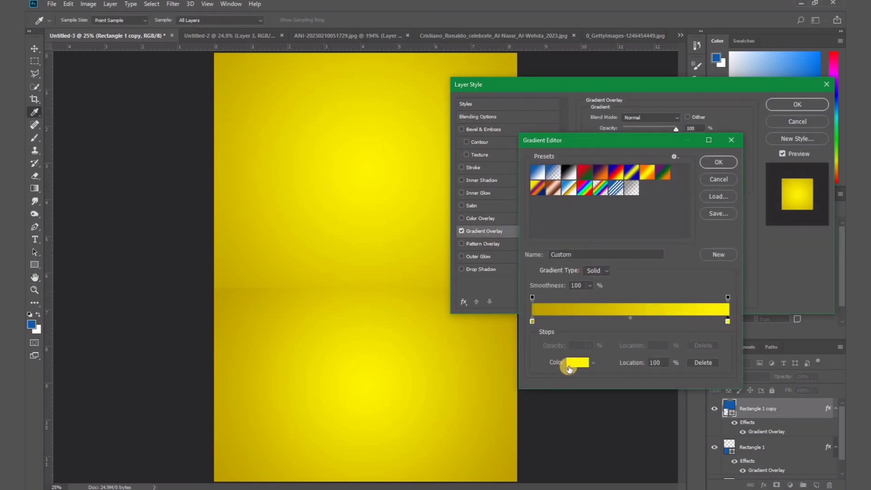
pyautogui.click(574, 363)
pyautogui.write('1565c0')
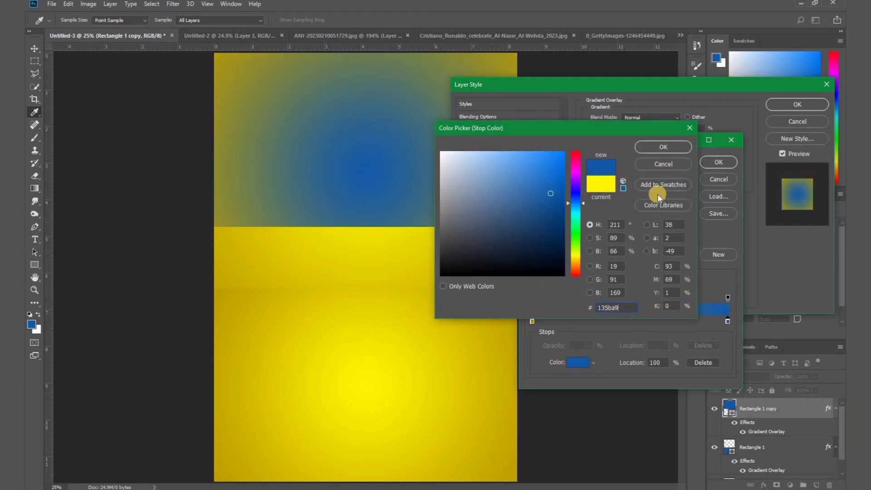
pyautogui.click(663, 148)
# Set the left gradient stop to dark blue 001d3d and apply the blue gradient
pyautogui.click(531, 321)
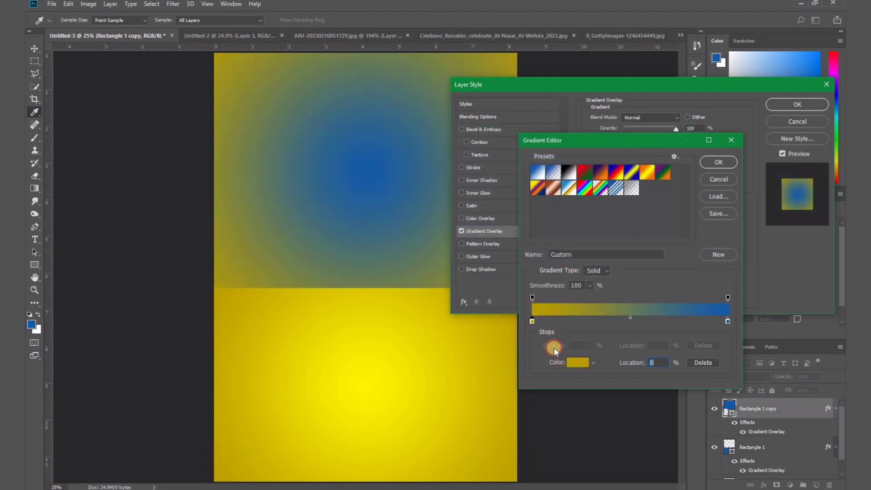
pyautogui.click(578, 363)
pyautogui.moveTo(556, 235); pyautogui.dragTo(569, 250)
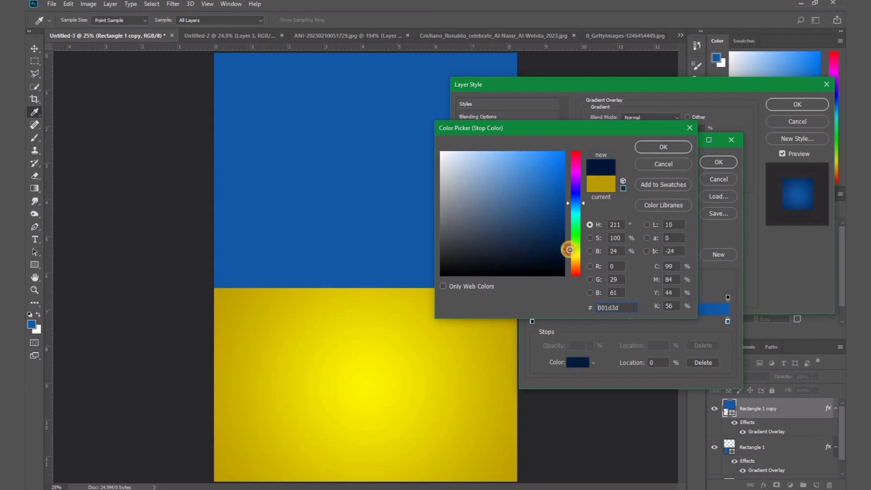
pyautogui.click(663, 148)
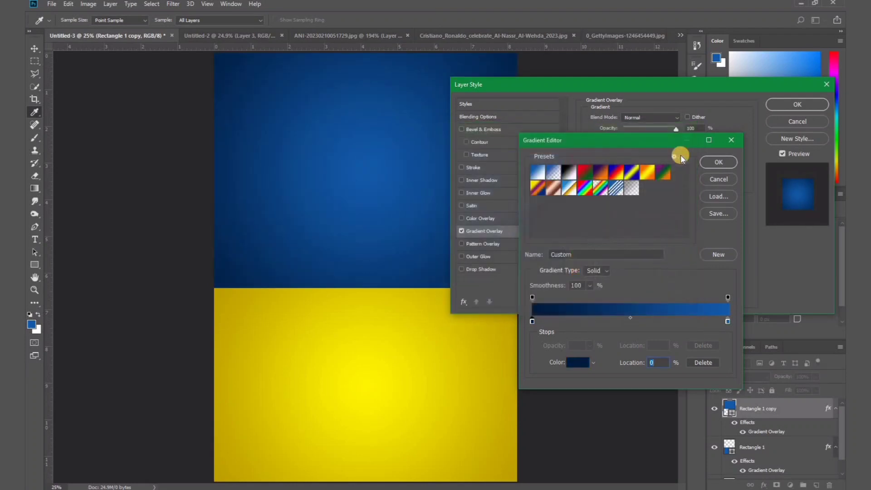
pyautogui.click(717, 162)
pyautogui.click(797, 104)
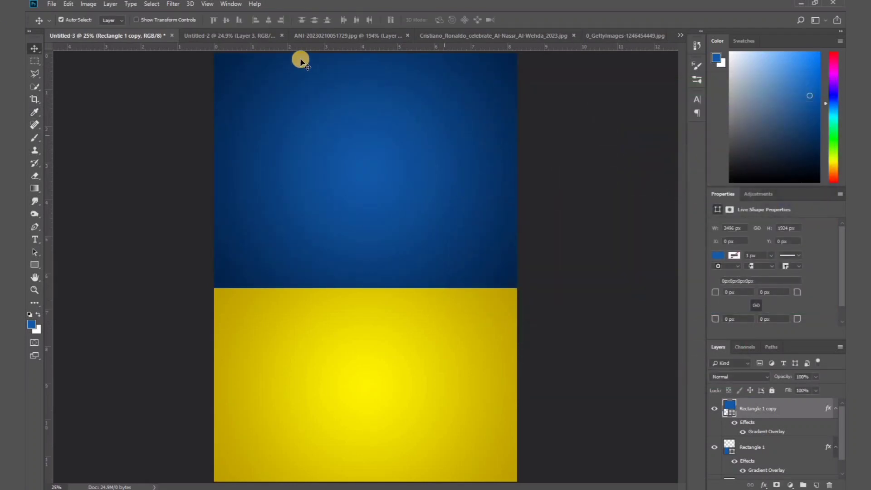
# Place the linked stadium photo and scale it to cover the blue top half
pyautogui.click(43, 28)
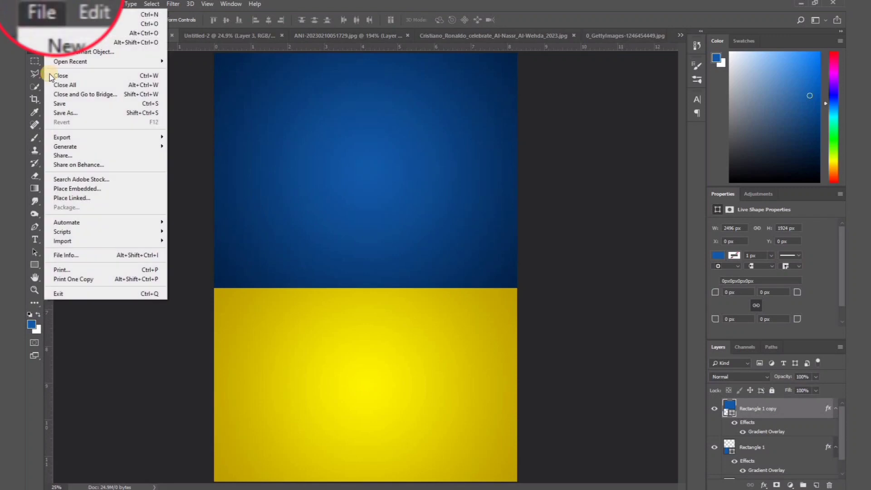
pyautogui.click(93, 192)
pyautogui.click(191, 88)
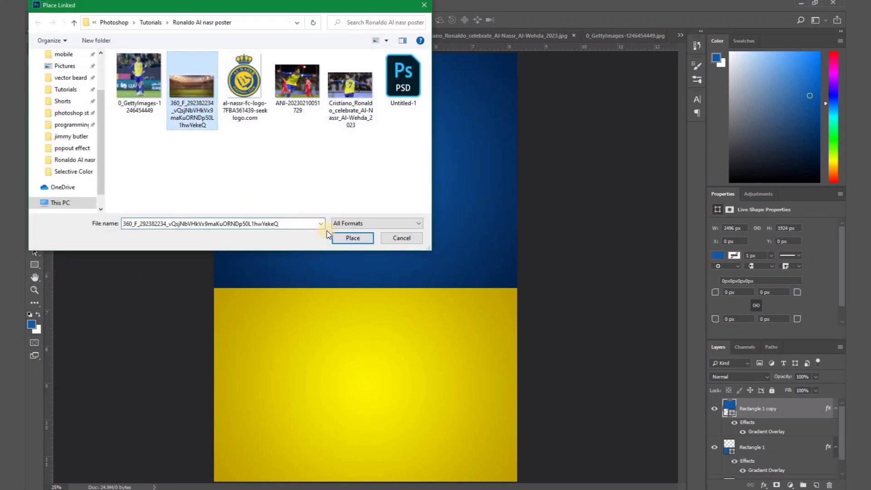
pyautogui.click(352, 237)
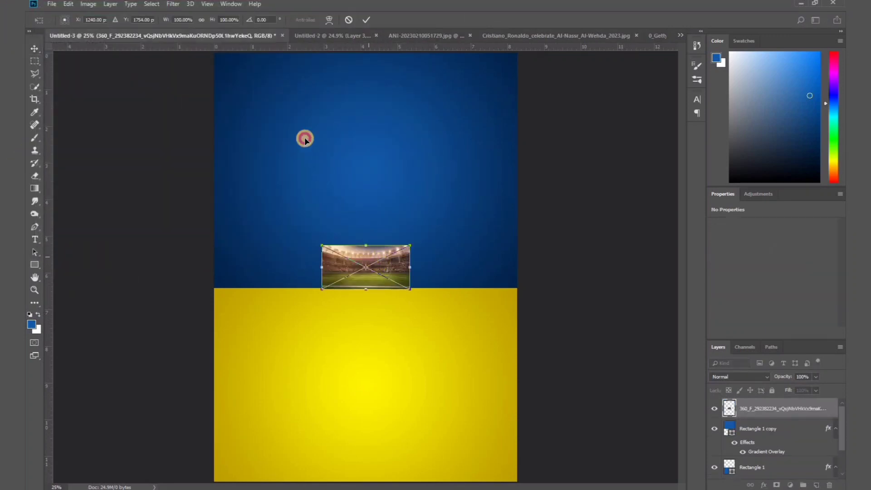
pyautogui.moveTo(368, 260); pyautogui.dragTo(262, 68)
pyautogui.moveTo(472, 238); pyautogui.dragTo(678, 303)
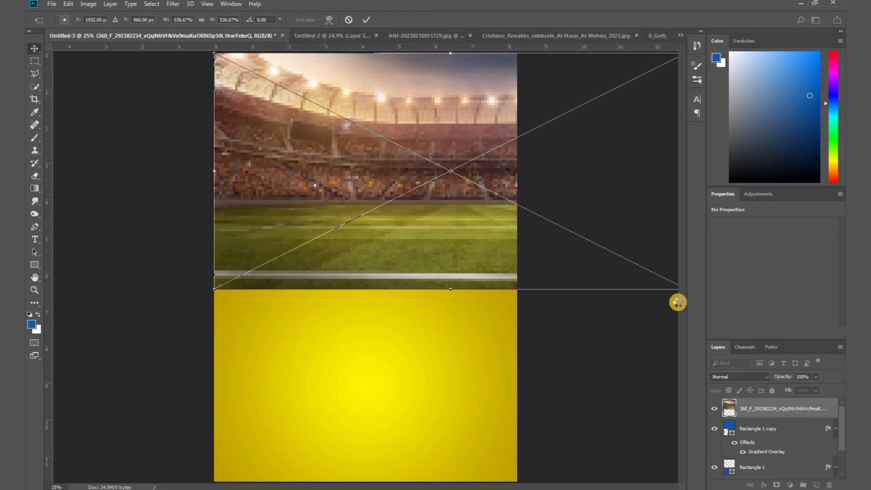
pyautogui.press('Return')
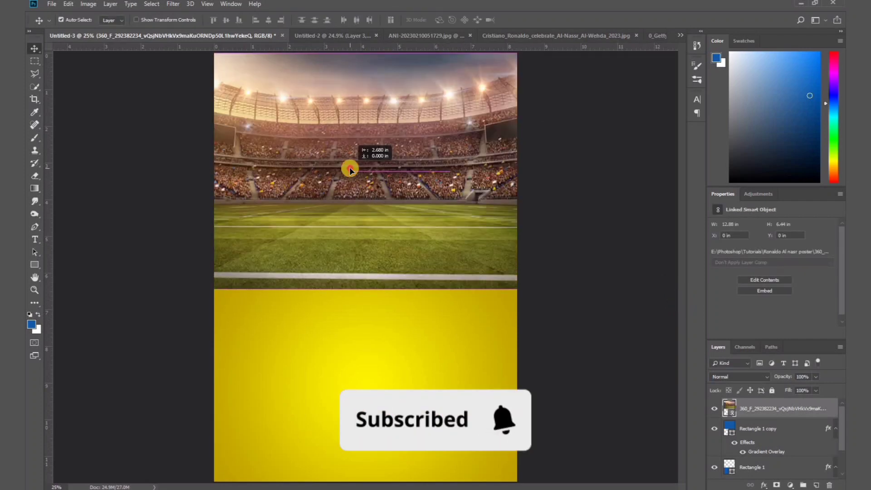
pyautogui.moveTo(350, 170); pyautogui.dragTo(383, 171)
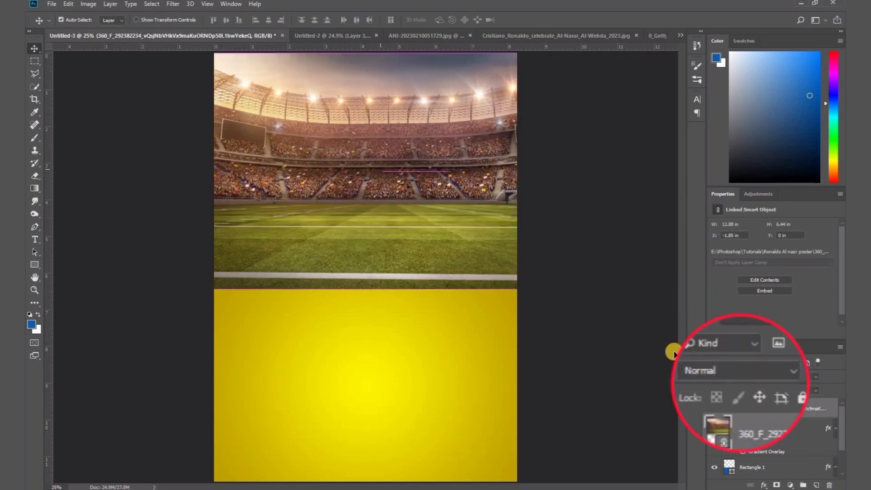
# Blend the stadium photo as Soft Light at 77% opacity and duplicate its layer
pyautogui.click(725, 376)
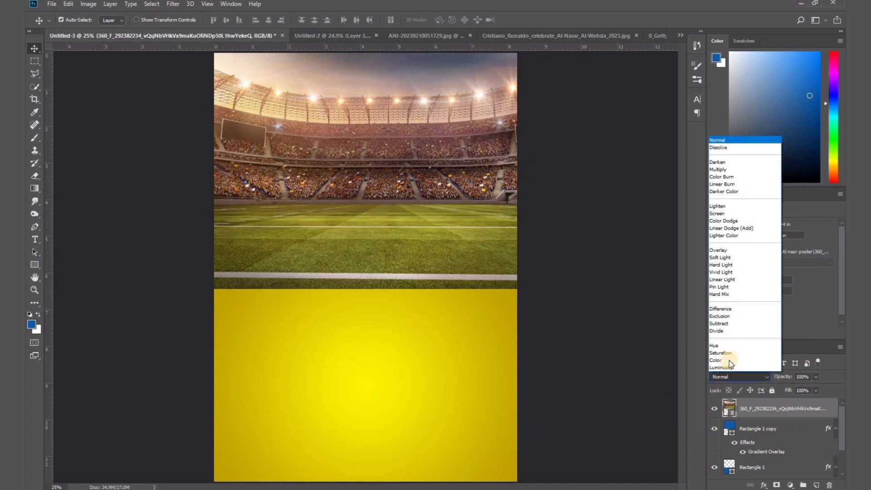
pyautogui.click(721, 259)
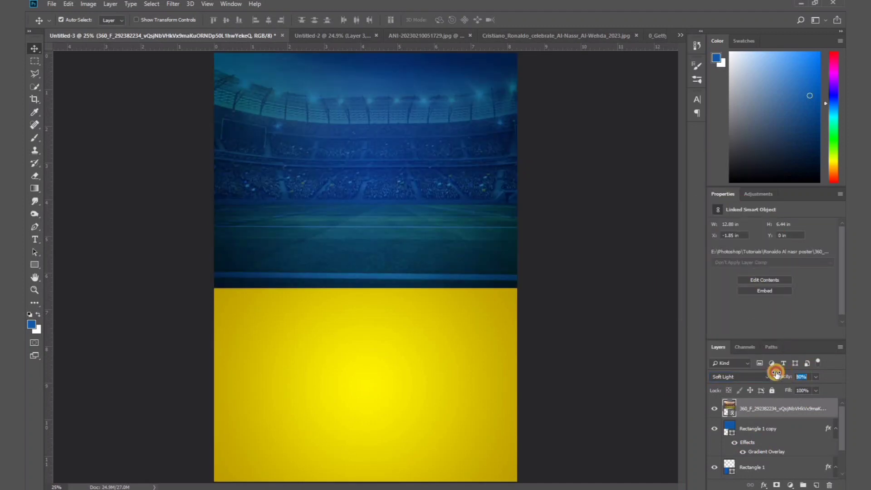
pyautogui.click(709, 351)
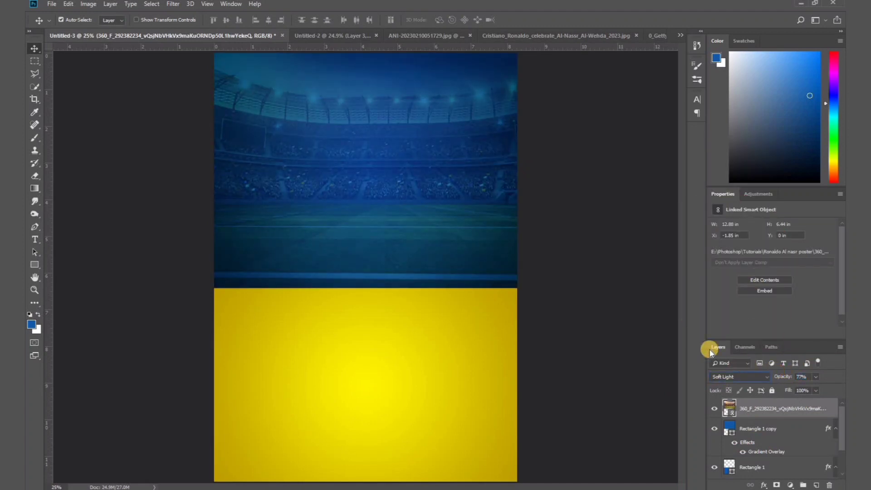
pyautogui.moveTo(776, 408); pyautogui.dragTo(816, 485)
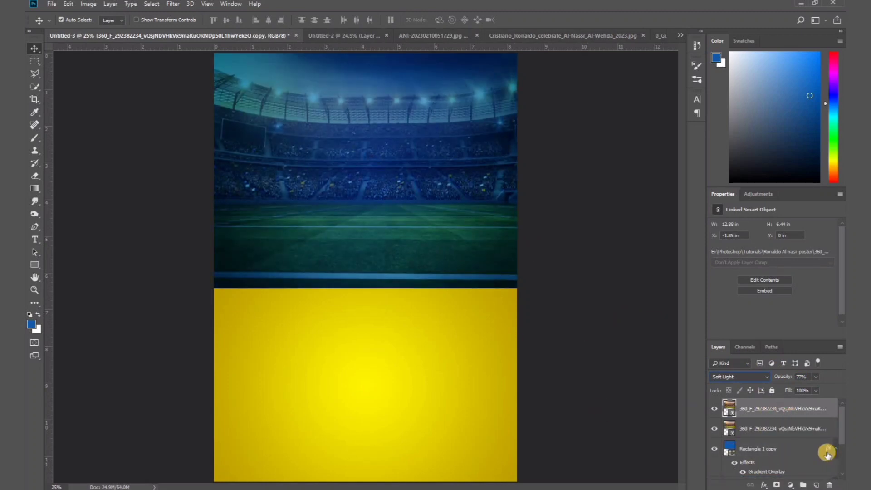
# Put the stadium copy below Rectangle 1 copy, move it into the yellow half and enlarge it
pyautogui.moveTo(789, 428); pyautogui.dragTo(776, 422)
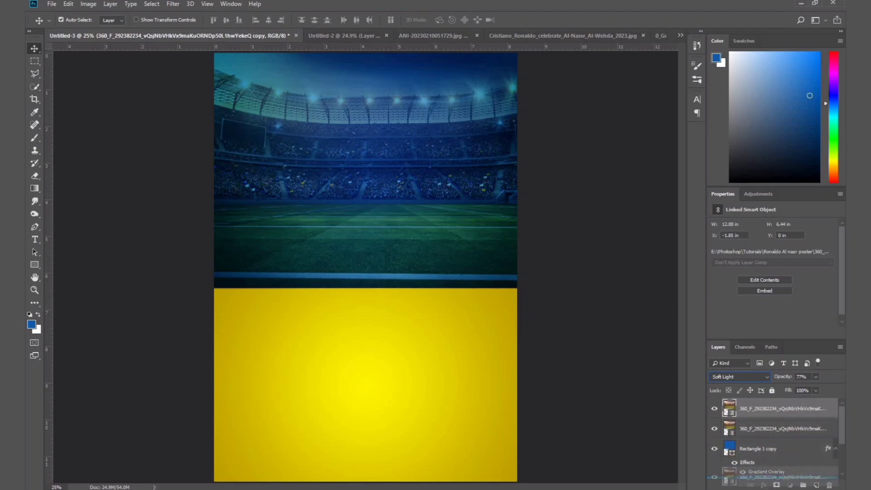
pyautogui.moveTo(442, 276); pyautogui.dragTo(482, 312)
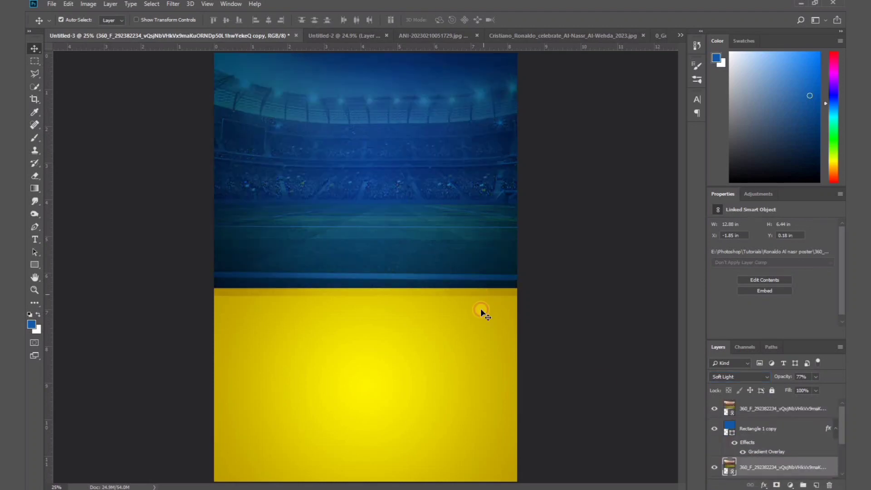
pyautogui.moveTo(479, 387); pyautogui.dragTo(480, 478)
pyautogui.hotkey('ctrl', 't')
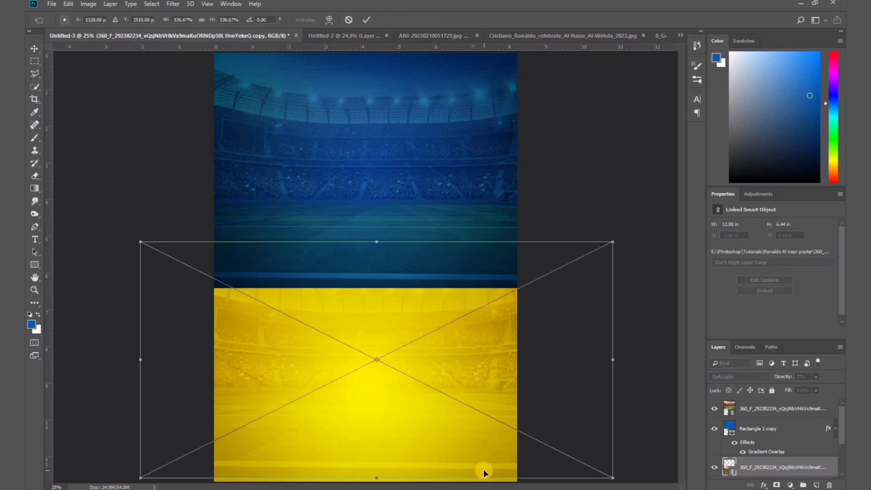
pyautogui.moveTo(675, 215); pyautogui.dragTo(674, 211)
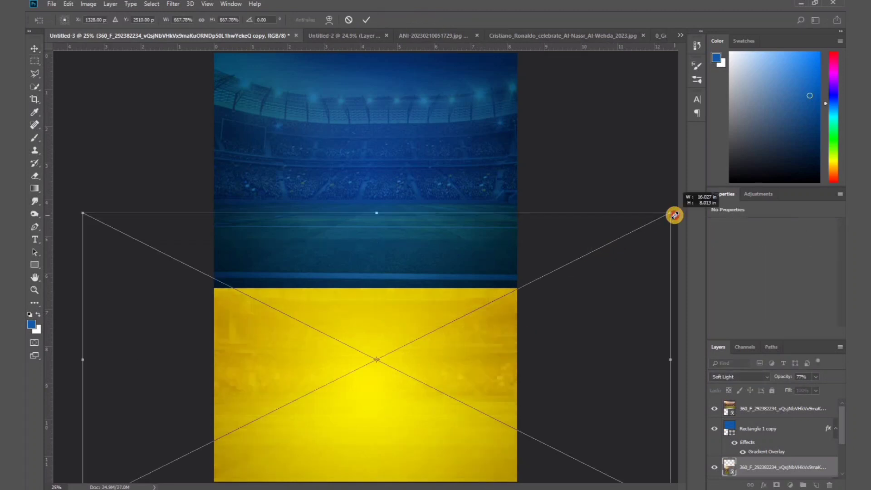
pyautogui.press('Return')
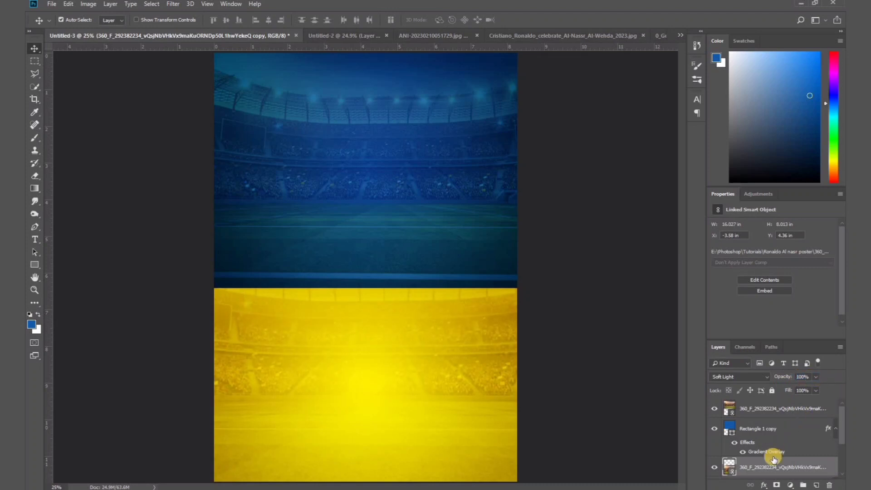
pyautogui.scroll(-2, 773, 458)
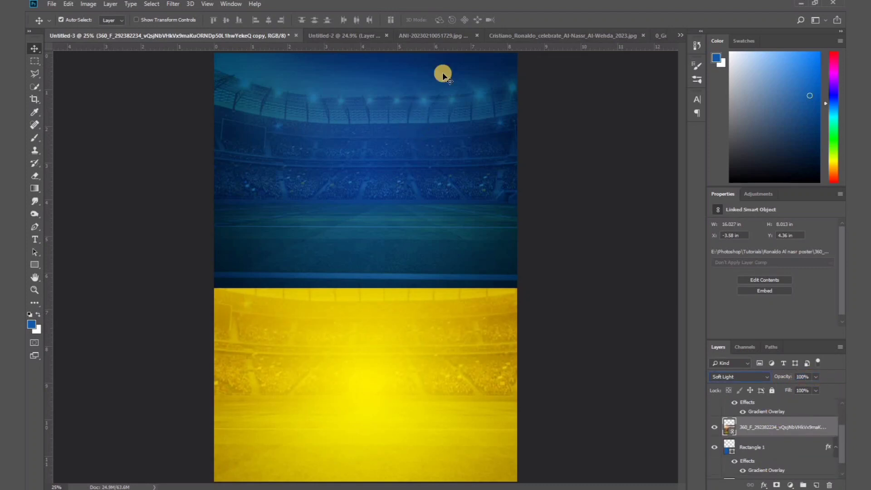
# Bring the standing Ronaldo cutout into the poster above the stadium layers
pyautogui.click(355, 37)
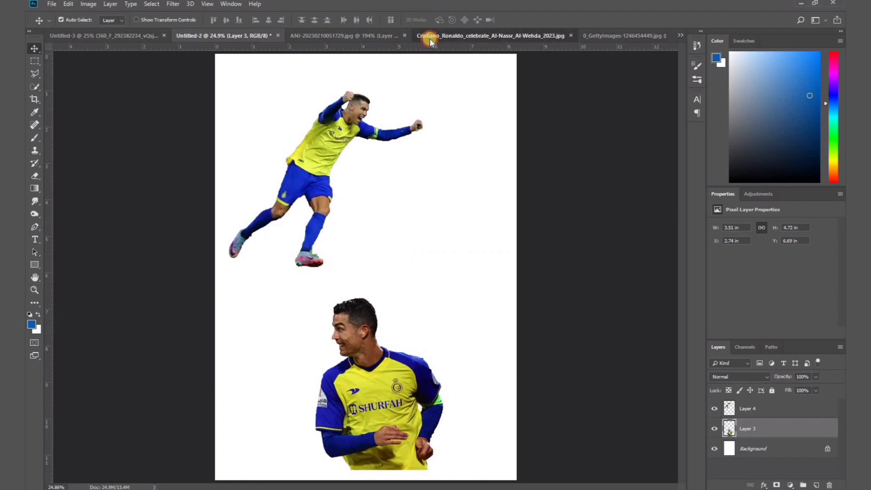
pyautogui.click(429, 38)
pyautogui.click(307, 40)
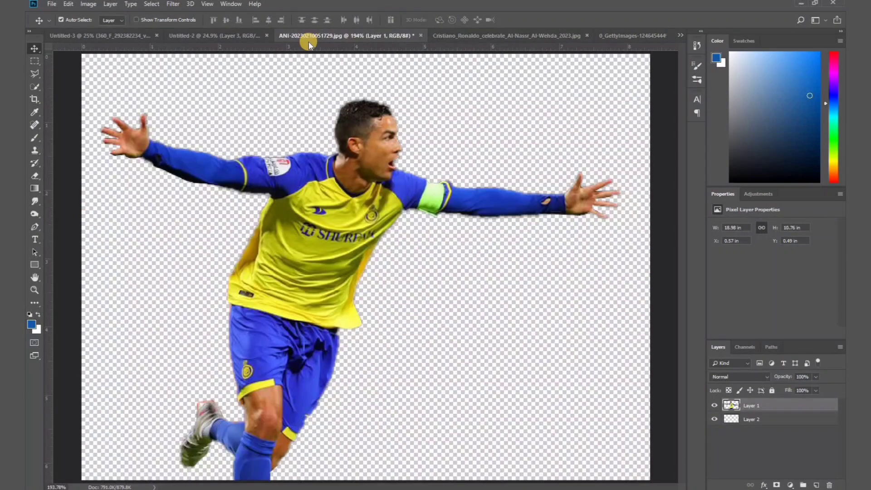
pyautogui.click(617, 35)
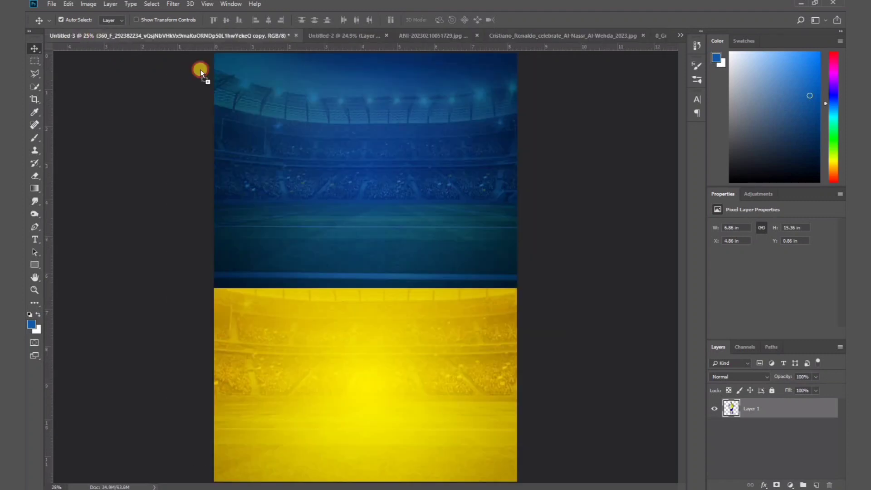
pyautogui.moveTo(82, 37); pyautogui.dragTo(356, 211)
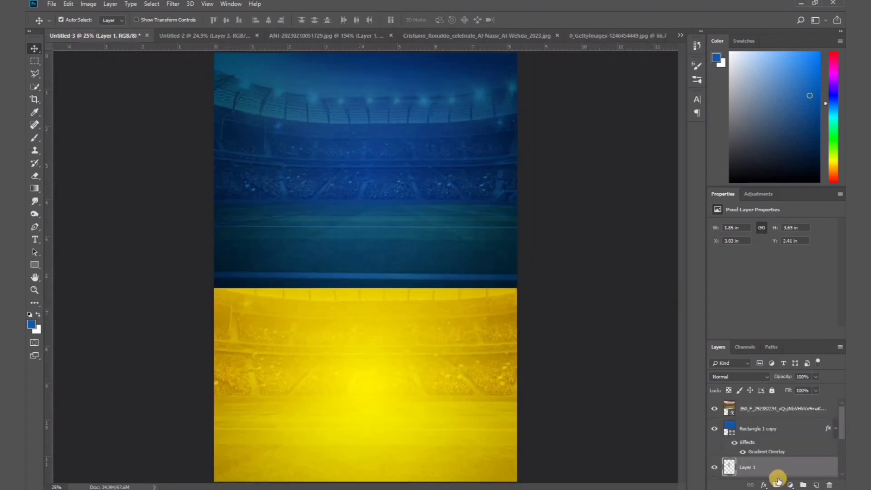
pyautogui.moveTo(777, 478); pyautogui.dragTo(785, 403)
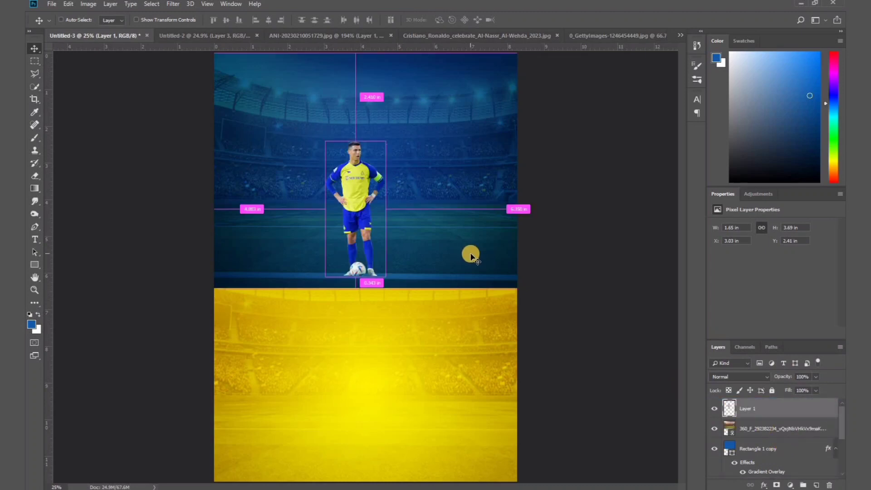
# Scale the Ronaldo cutout to about 253% and centre it horizontally
pyautogui.hotkey('ctrl', 't')
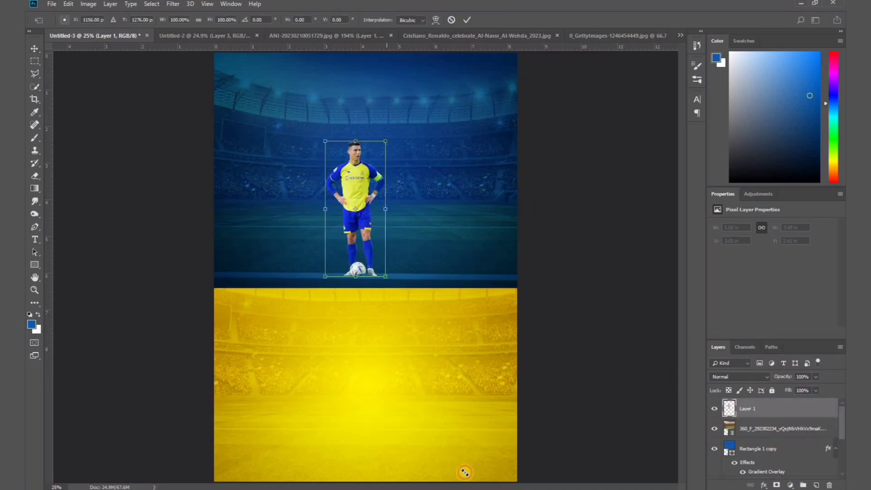
pyautogui.moveTo(464, 472); pyautogui.dragTo(478, 482)
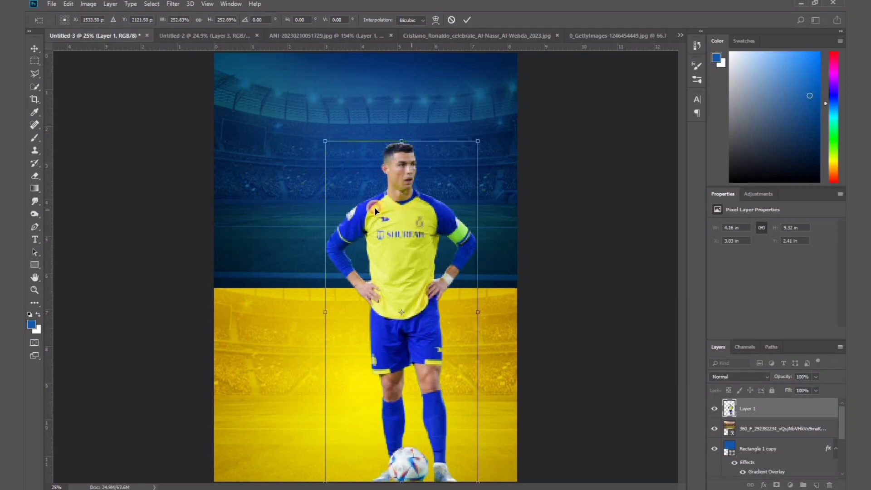
pyautogui.moveTo(374, 207); pyautogui.dragTo(338, 207)
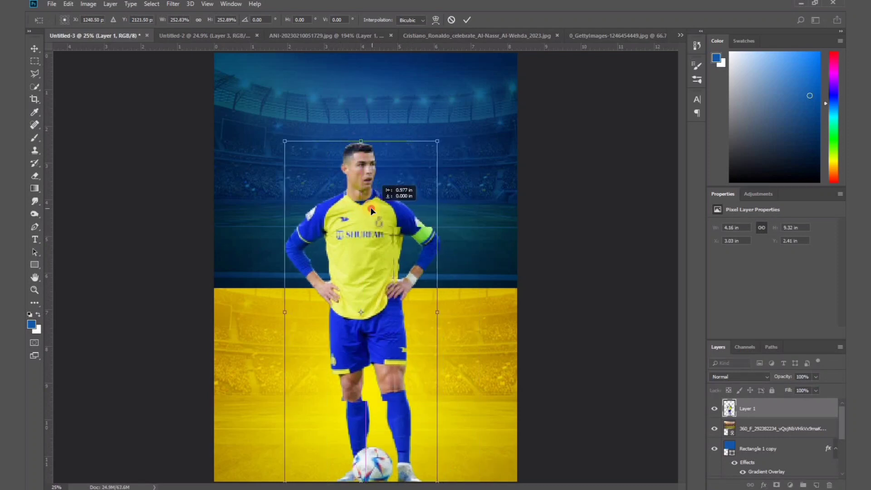
pyautogui.click(465, 20)
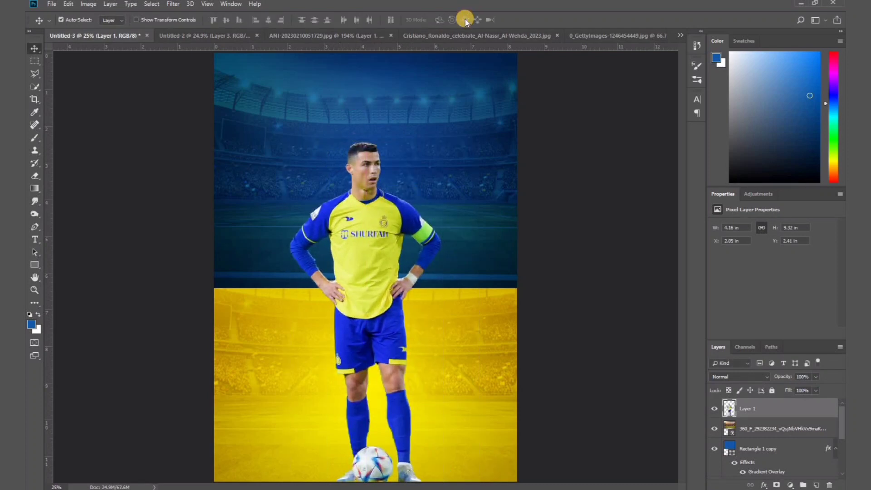
pyautogui.click(173, 7)
# Apply a Camera Raw Filter with Clarity +100 and Dehaze +24 to the player cutout
pyautogui.click(349, 159)
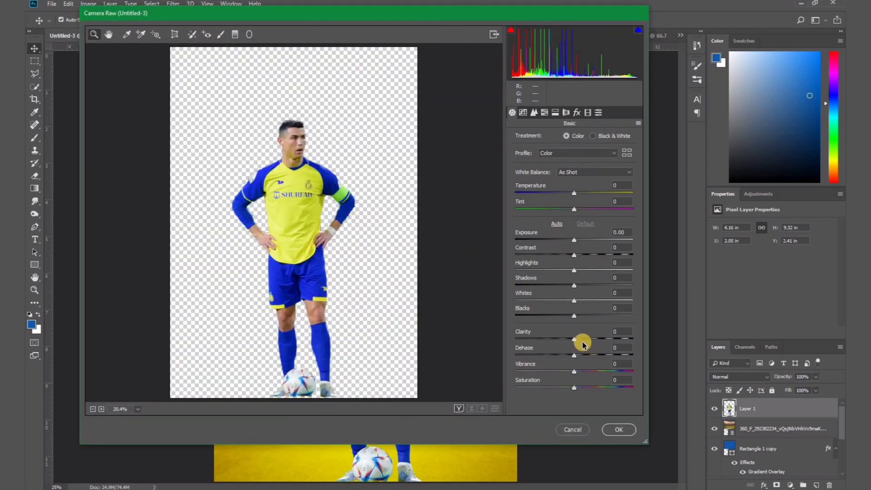
pyautogui.moveTo(574, 339); pyautogui.dragTo(655, 350)
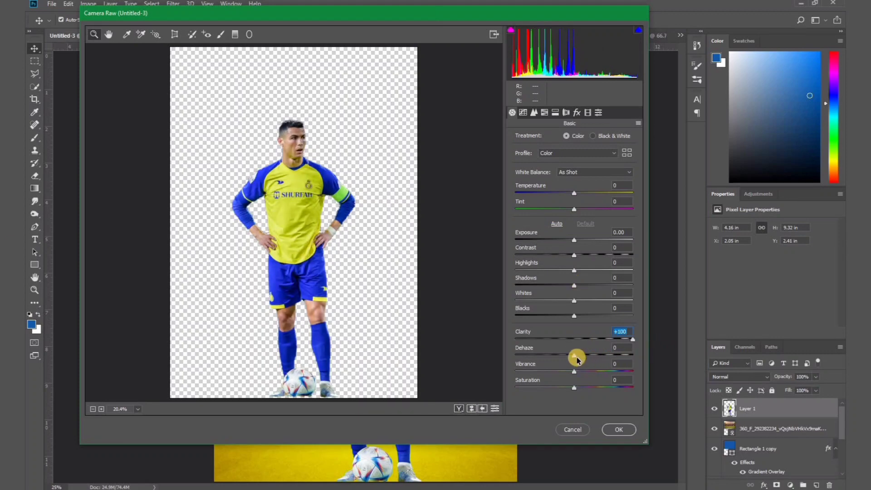
pyautogui.moveTo(588, 358); pyautogui.dragTo(591, 359)
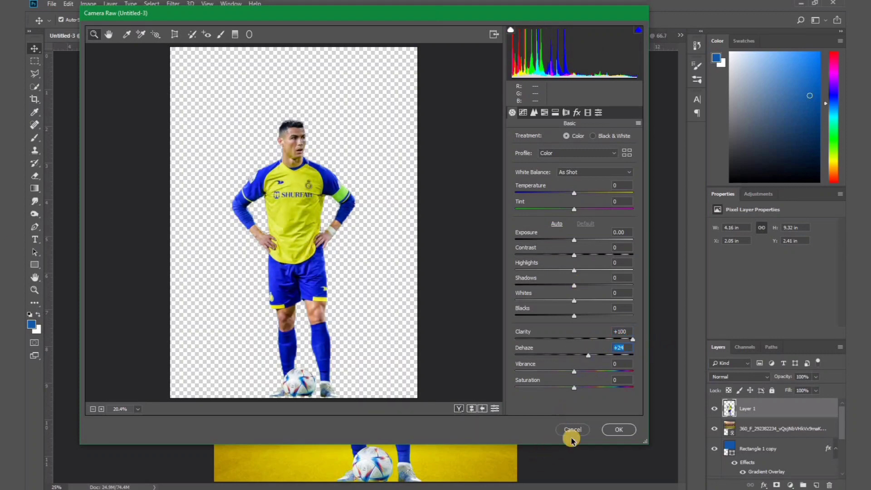
pyautogui.click(617, 430)
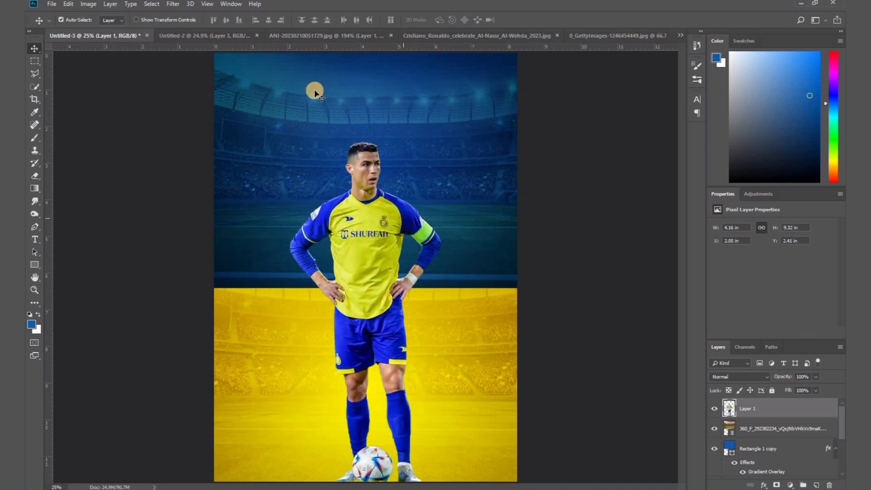
pyautogui.click(88, 4)
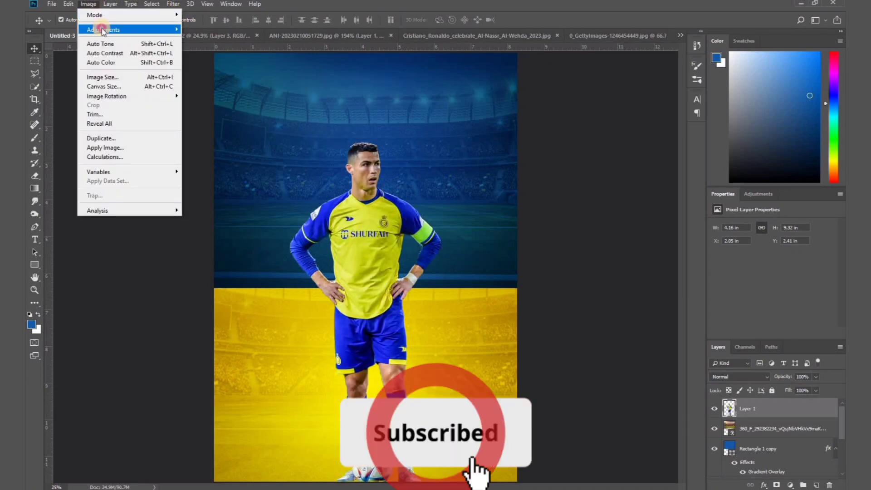
pyautogui.moveTo(103, 29)
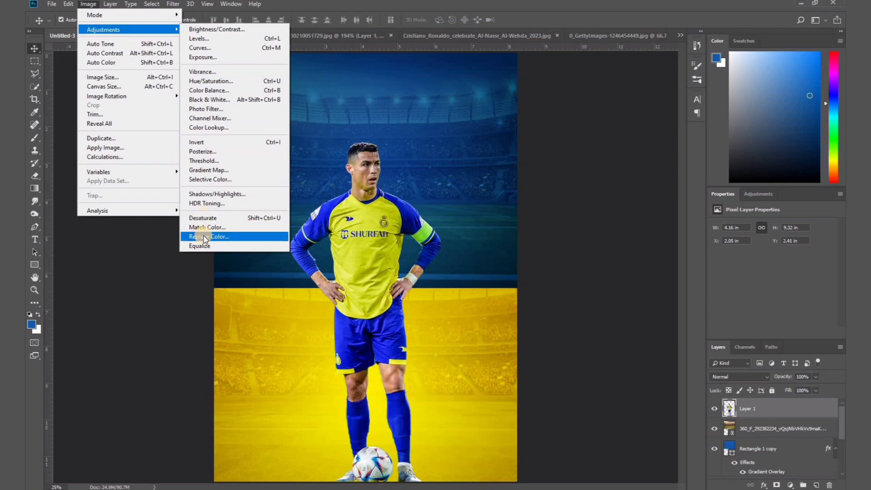
# Use Replace Color on the sampled blue kit with Hue -23 and Lightness -26
pyautogui.click(208, 236)
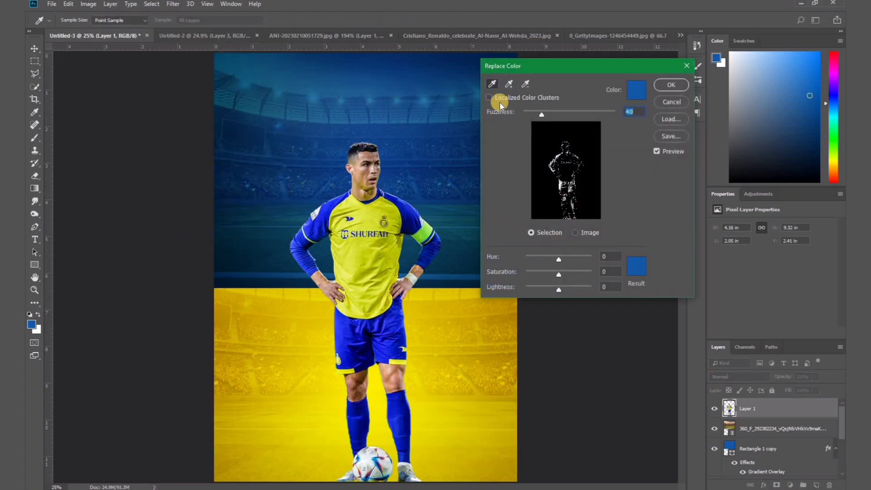
pyautogui.click(509, 83)
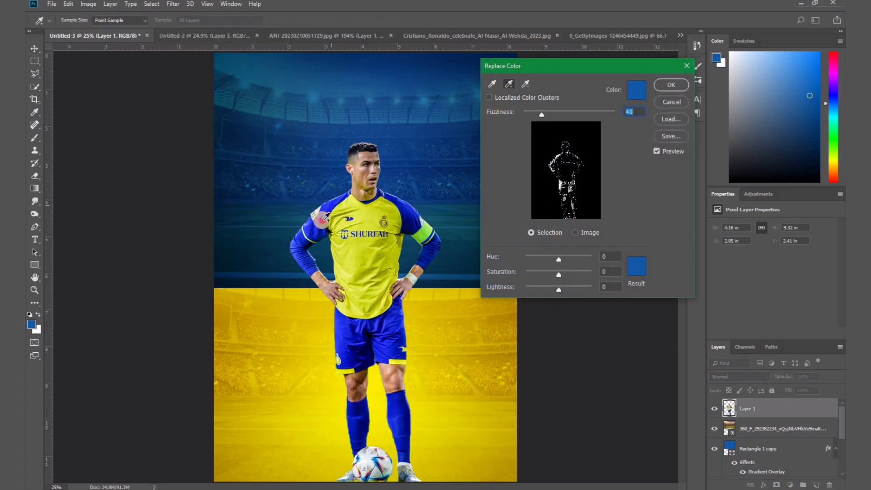
pyautogui.click(300, 243)
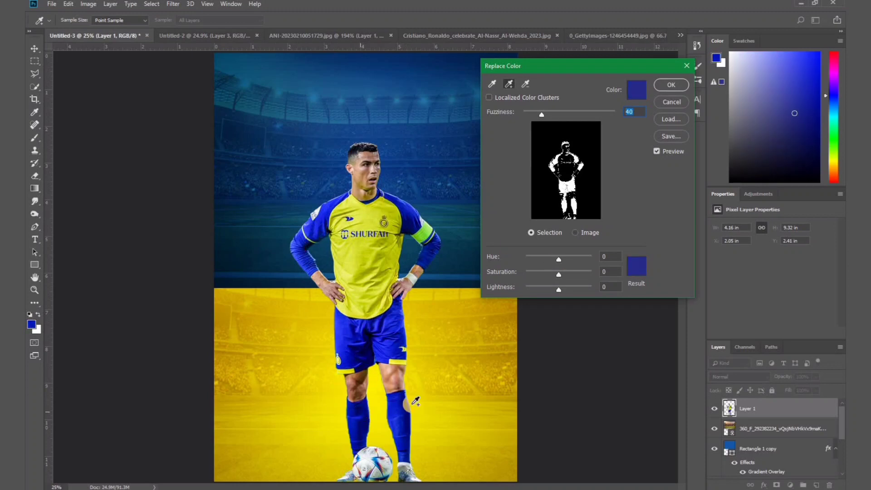
pyautogui.click(320, 234)
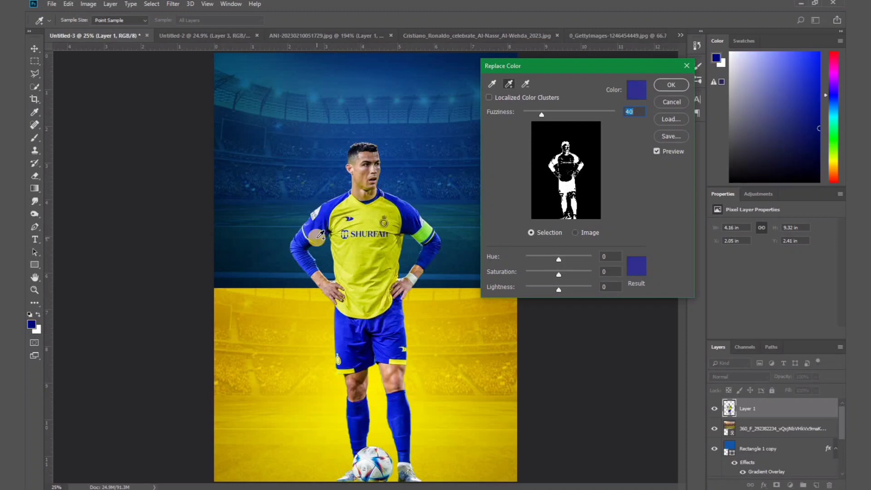
pyautogui.moveTo(557, 260); pyautogui.dragTo(555, 260)
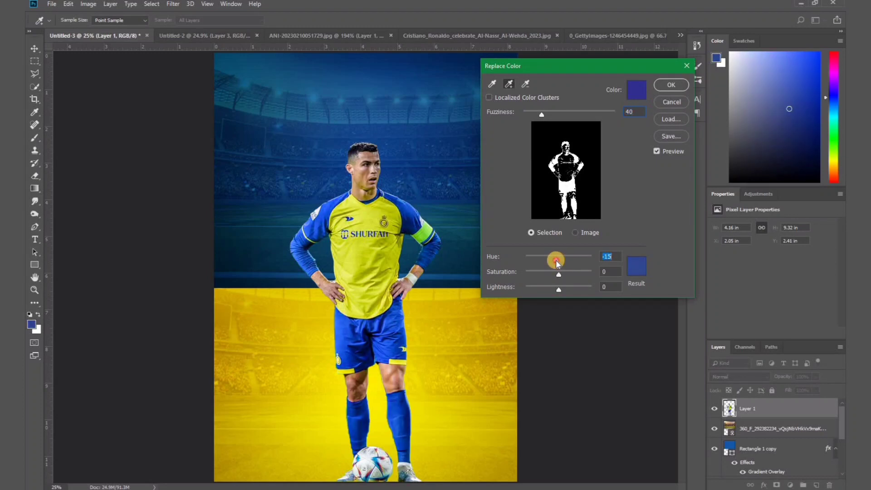
pyautogui.moveTo(558, 289)
pyautogui.mouseDown()
pyautogui.moveTo(546, 290)
pyautogui.moveTo(553, 261)
pyautogui.mouseUp()
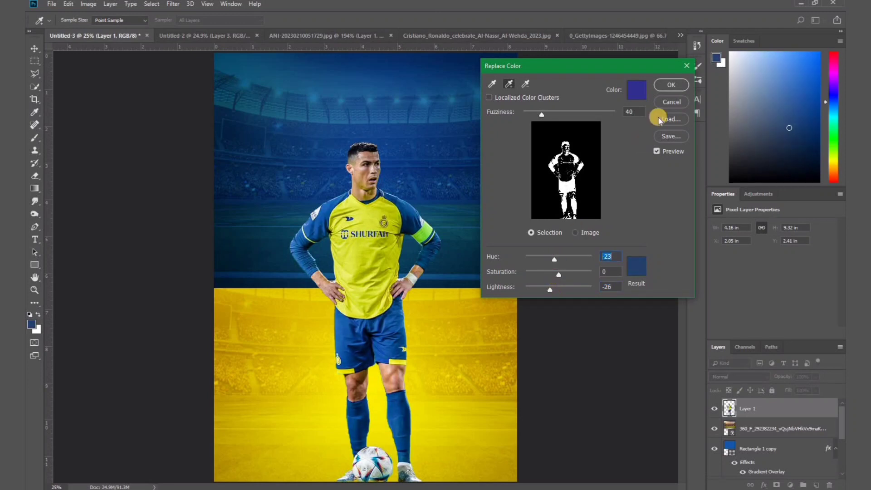
pyautogui.click(680, 85)
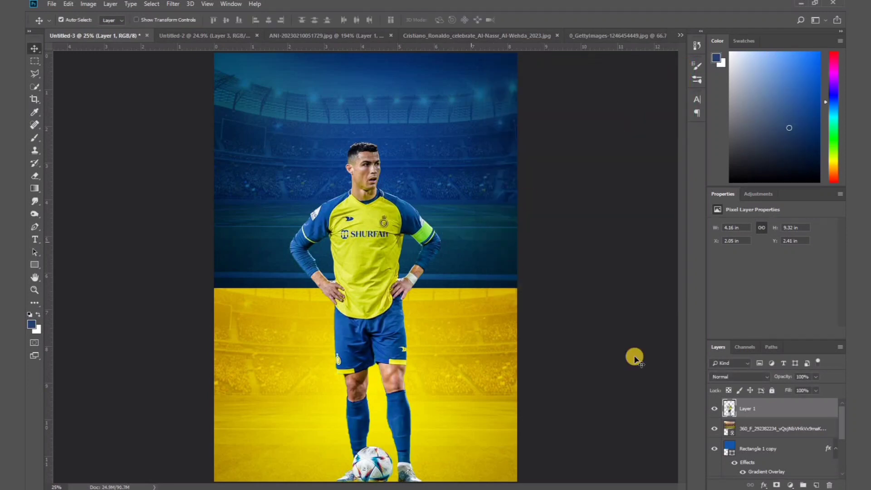
# Give the player a Normal-blend #ffc600 Outer Glow, 155 px size, 22% opacity
pyautogui.rightClick(774, 409)
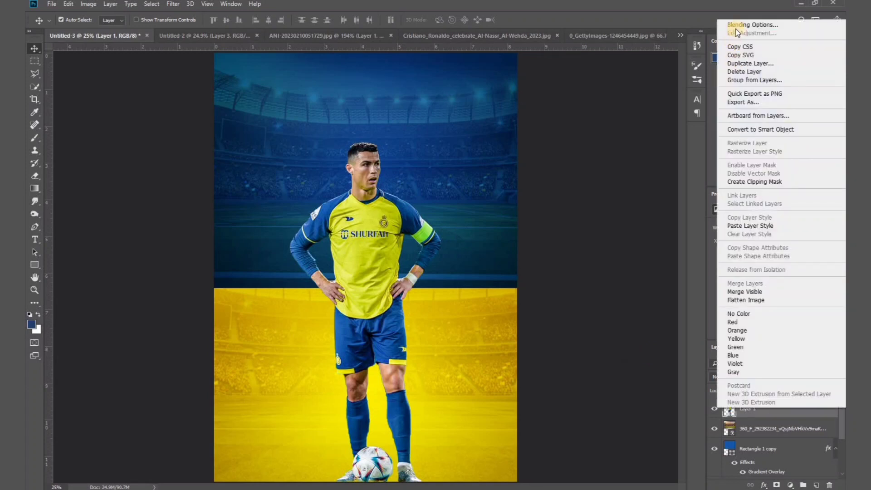
pyautogui.click(735, 27)
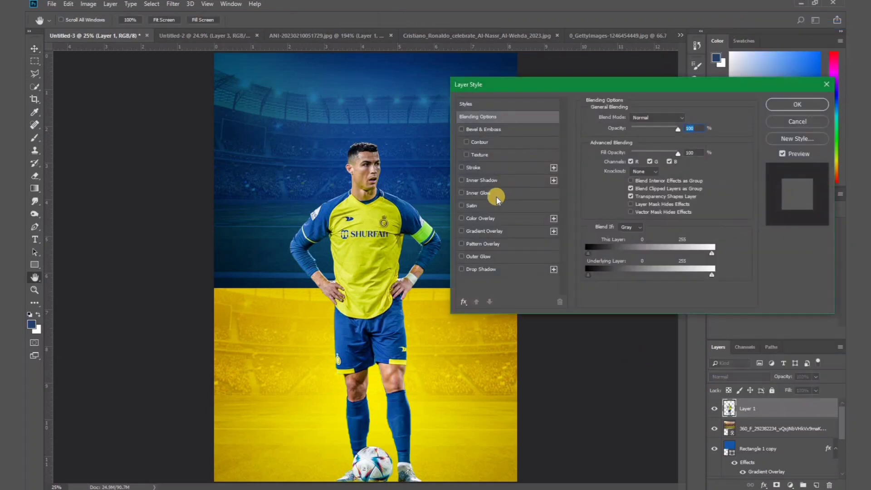
pyautogui.click(479, 259)
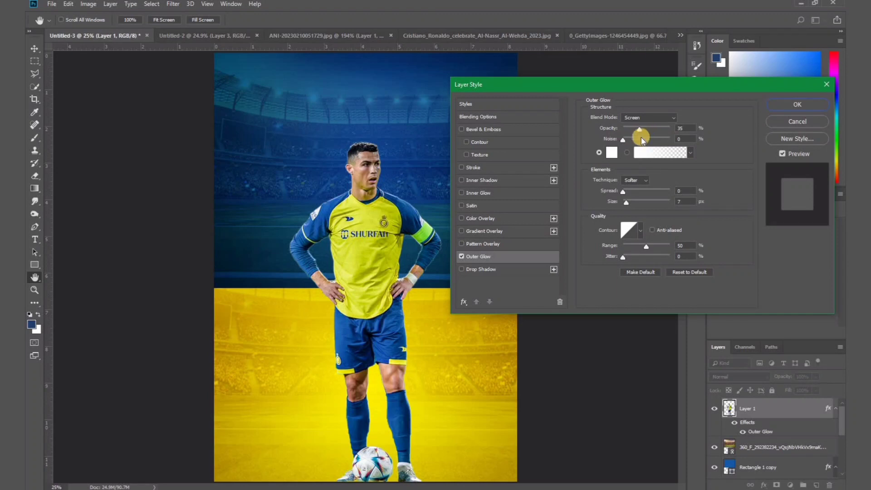
pyautogui.moveTo(630, 201); pyautogui.dragTo(653, 201)
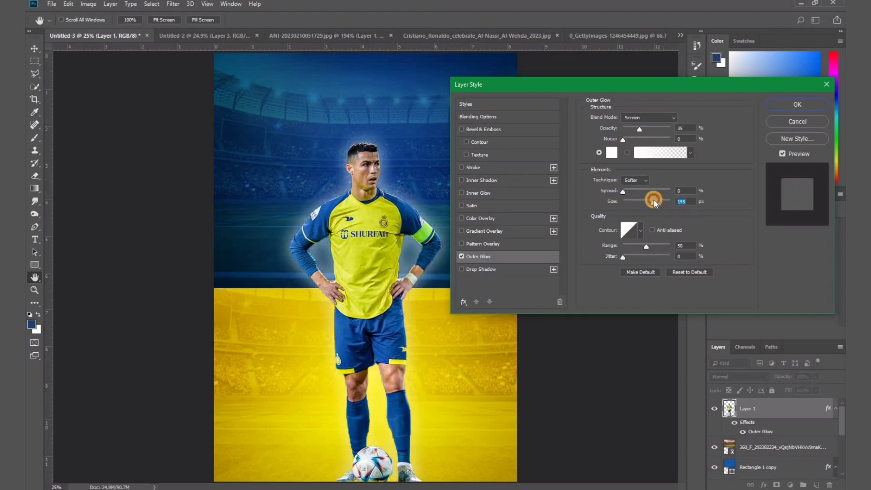
pyautogui.moveTo(637, 130); pyautogui.dragTo(632, 130)
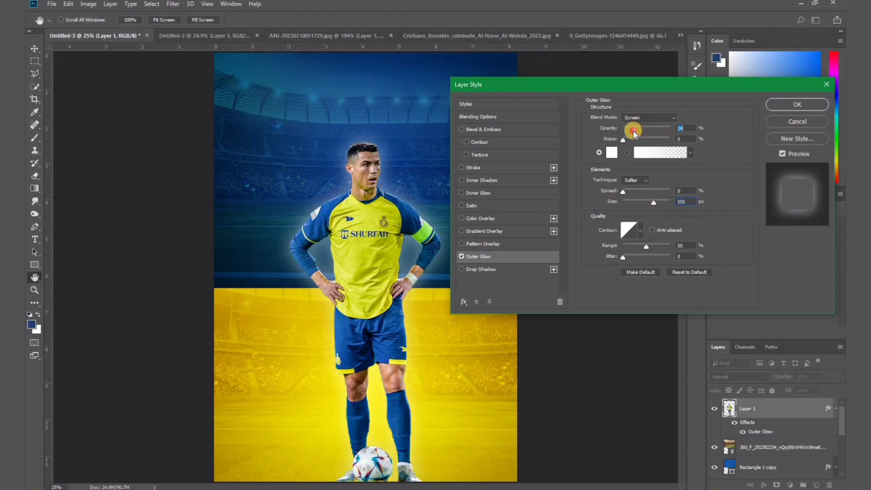
pyautogui.click(612, 153)
pyautogui.click(574, 260)
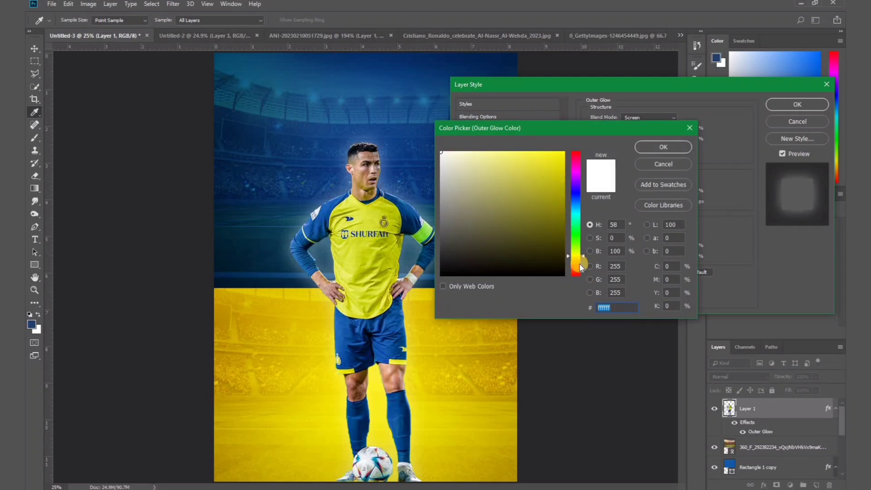
pyautogui.moveTo(557, 173); pyautogui.dragTo(584, 146)
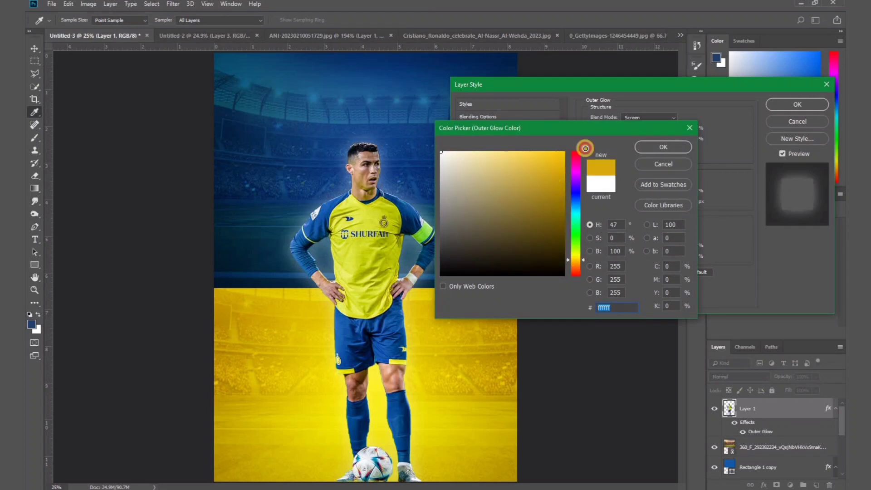
pyautogui.click(662, 148)
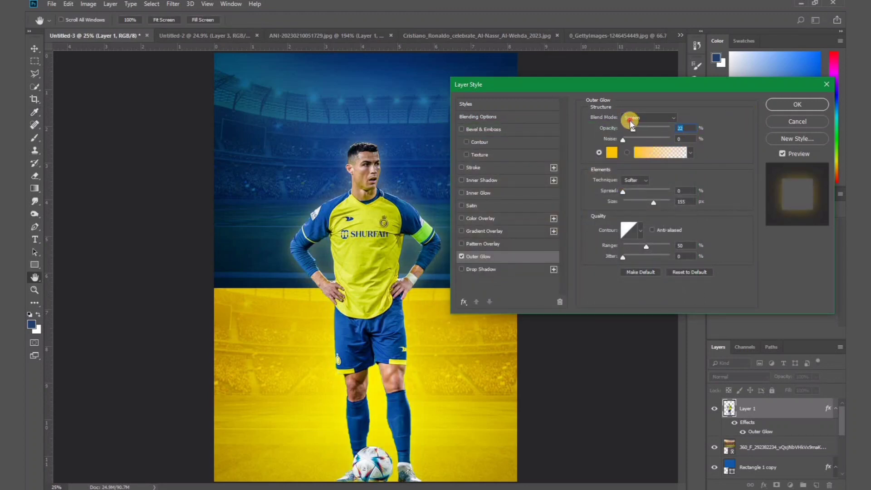
pyautogui.click(630, 117)
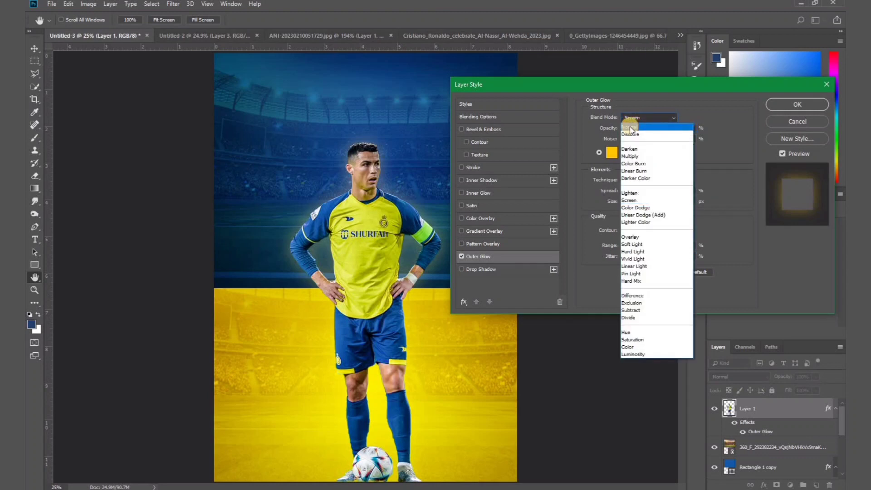
pyautogui.click(798, 105)
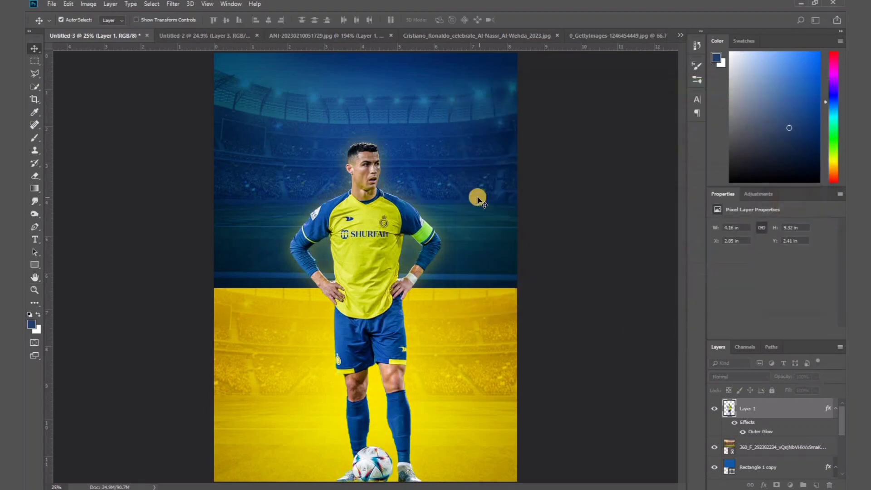
# Bring the celebrating player cutout into the poster, moved down and right
pyautogui.click(203, 35)
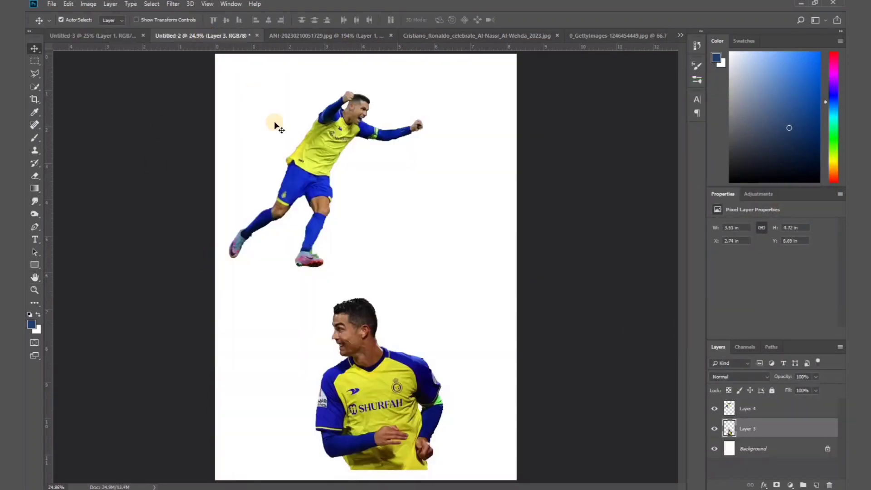
pyautogui.click(311, 148)
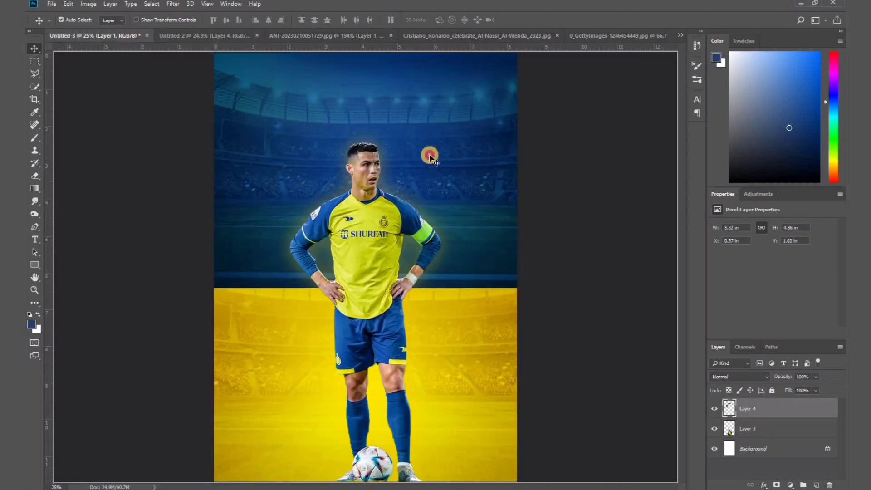
pyautogui.moveTo(114, 37); pyautogui.dragTo(410, 137)
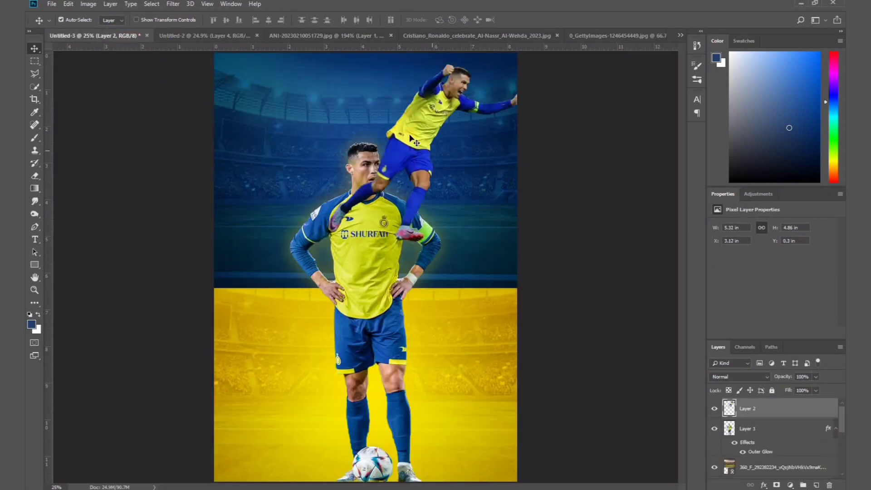
pyautogui.moveTo(457, 171); pyautogui.dragTo(505, 215)
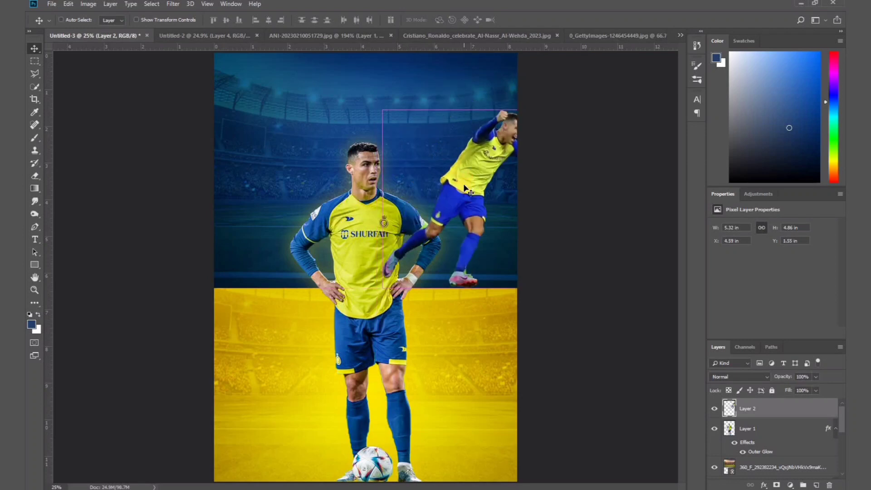
# Flip the celebrating player horizontally and shrink it to about 65%
pyautogui.hotkey('ctrl', 't')
pyautogui.rightClick(471, 178)
pyautogui.click(504, 295)
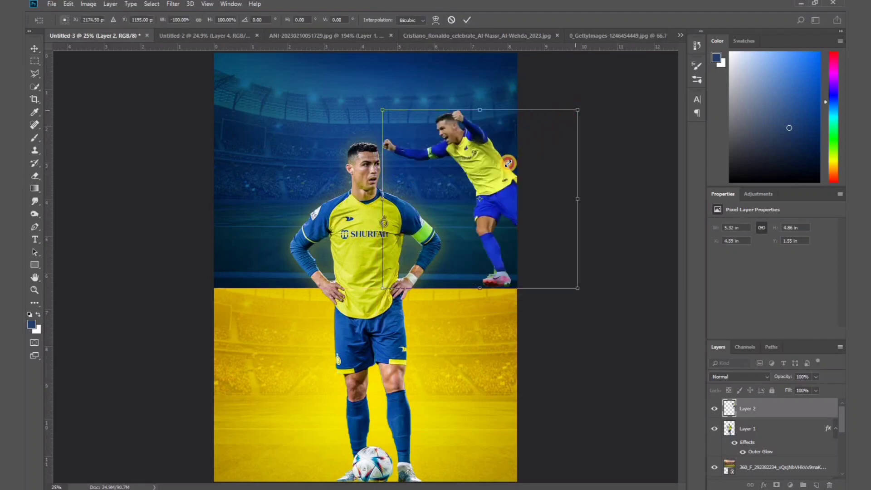
pyautogui.moveTo(508, 164); pyautogui.dragTo(506, 170)
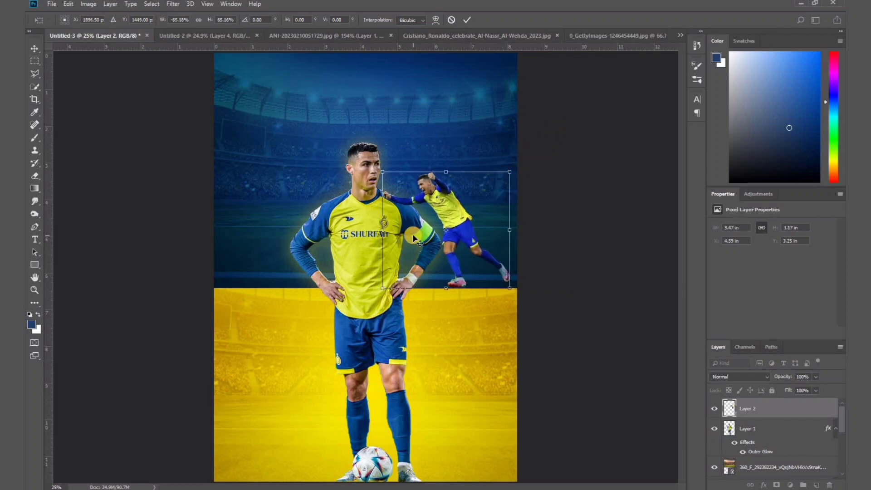
pyautogui.press('Return')
pyautogui.moveTo(447, 206); pyautogui.dragTo(455, 199)
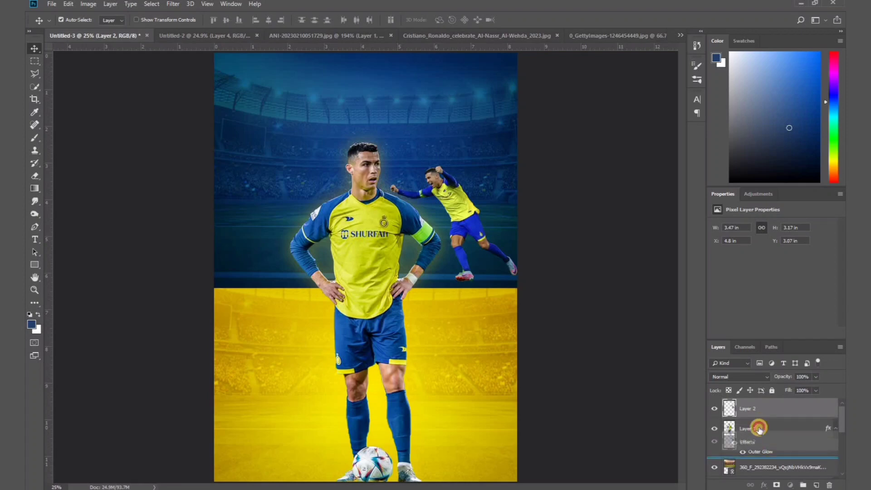
# Place the small player behind the main player and blend it as Soft Light
pyautogui.moveTo(759, 428); pyautogui.dragTo(757, 438)
pyautogui.click(738, 377)
pyautogui.click(721, 257)
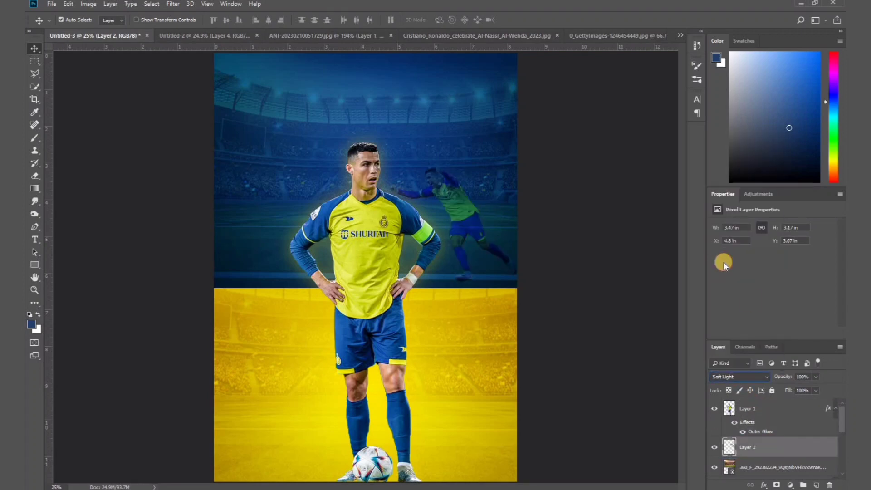
# Bring the back-view number 7 player into the poster and enlarge it across the top
pyautogui.click(488, 36)
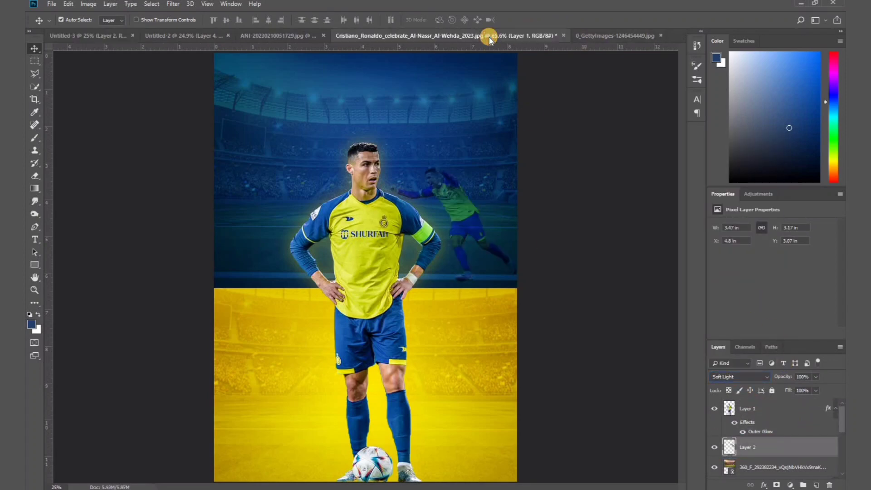
pyautogui.moveTo(298, 192)
pyautogui.mouseDown()
pyautogui.moveTo(86, 36)
pyautogui.moveTo(380, 173)
pyautogui.mouseUp()
pyautogui.moveTo(382, 137); pyautogui.dragTo(387, 151)
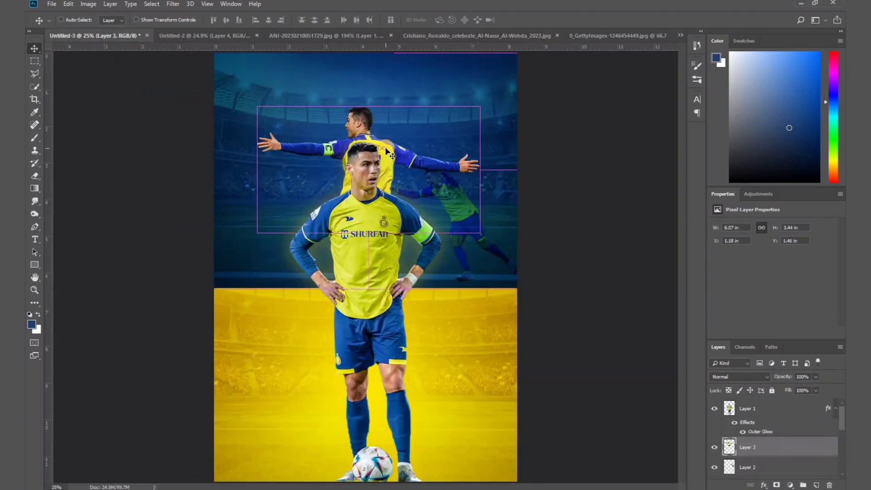
pyautogui.hotkey('ctrl', 't')
pyautogui.moveTo(480, 104)
pyautogui.mouseDown()
pyautogui.moveTo(485, 178)
pyautogui.moveTo(434, 143)
pyautogui.mouseUp()
pyautogui.hotkey('ctrl', 'z')
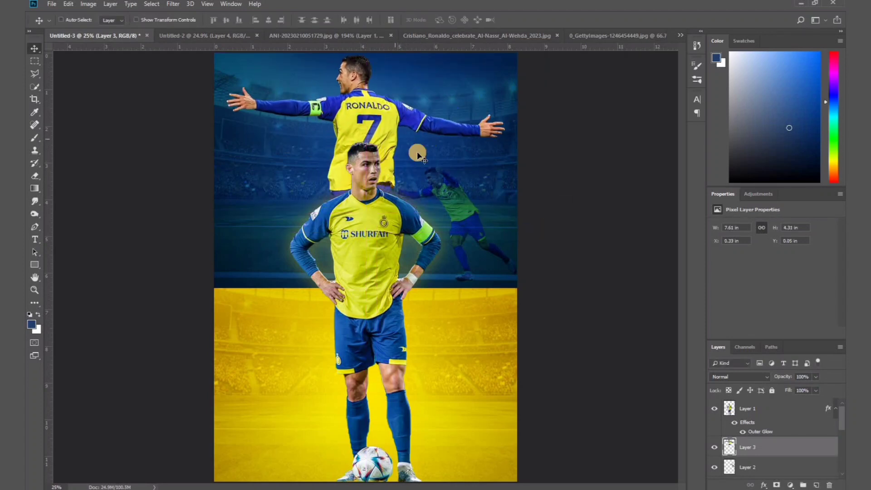
pyautogui.hotkey('ctrl', 'shift', 'z')
pyautogui.press('Return')
# Blend the back-view player with Soft Light, add a layer mask and paint black on it
pyautogui.click(739, 376)
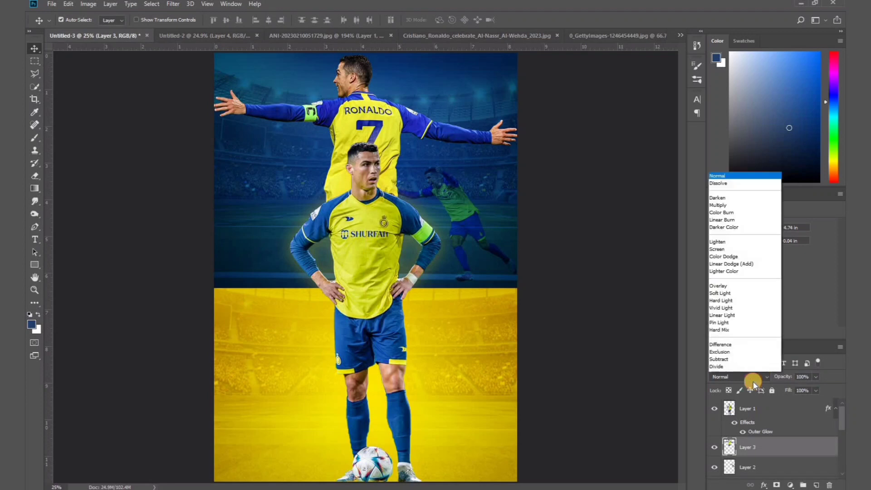
pyautogui.click(725, 257)
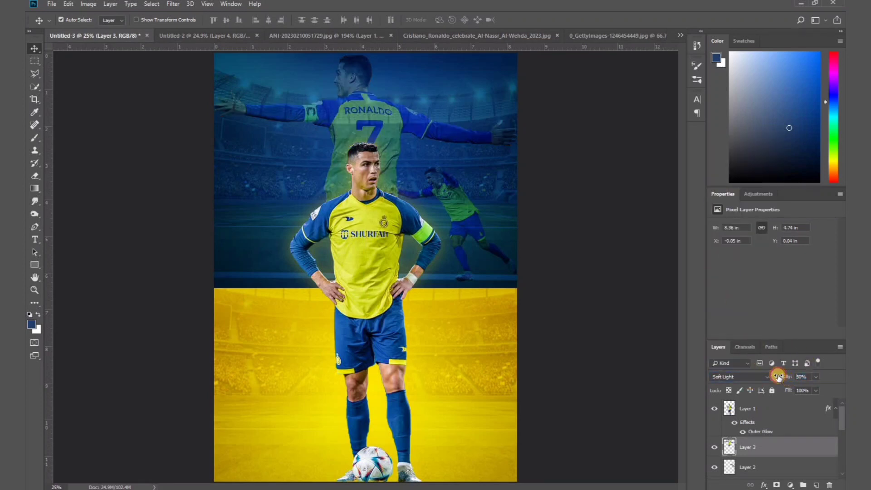
pyautogui.click(776, 485)
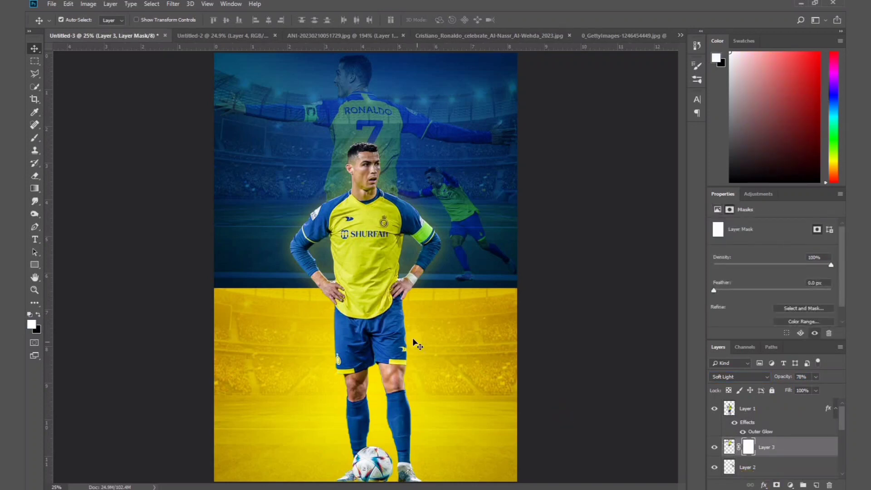
pyautogui.click(32, 140)
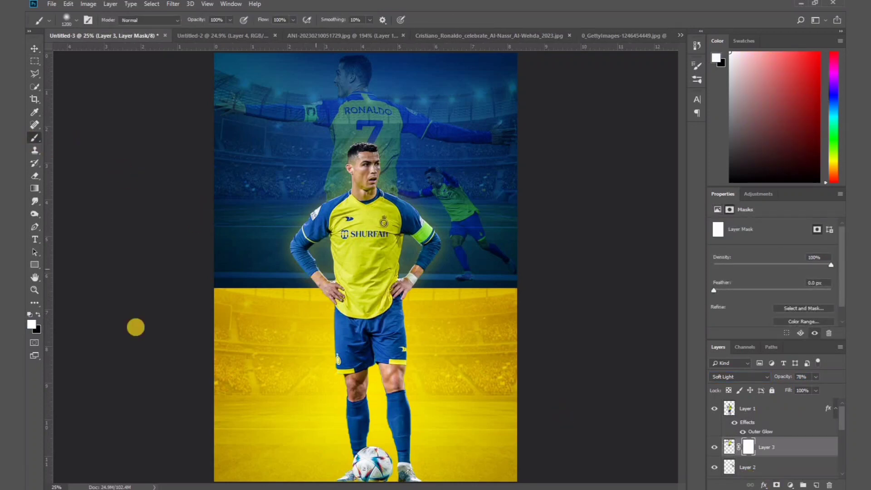
pyautogui.click(39, 315)
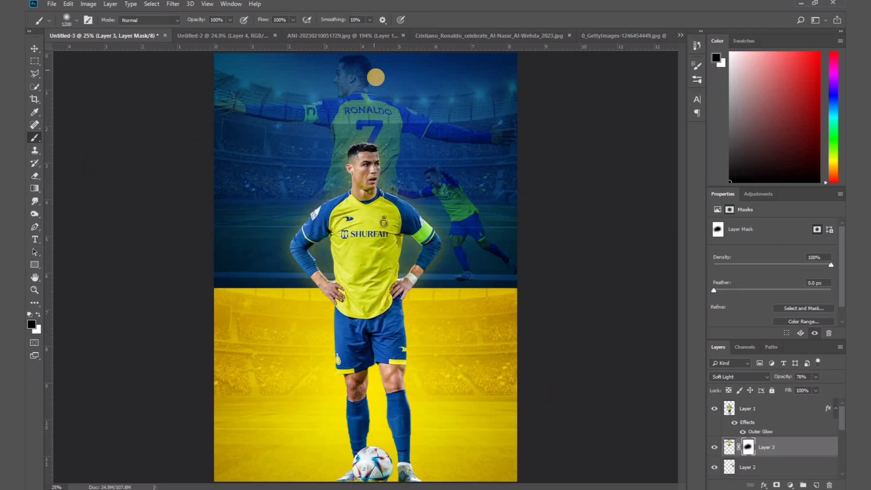
pyautogui.click(425, 34)
pyautogui.click(98, 35)
# Paste the celebrating player, enlarge it on the left, and blend it with Soft Light
pyautogui.hotkey('ctrl', 'v')
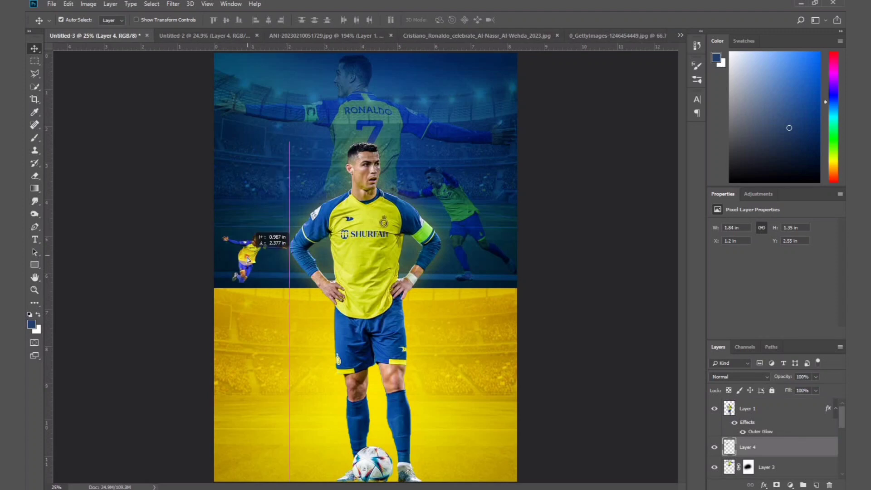
pyautogui.hotkey('ctrl', 't')
pyautogui.moveTo(323, 177); pyautogui.dragTo(351, 167)
pyautogui.press('Return')
pyautogui.click(725, 377)
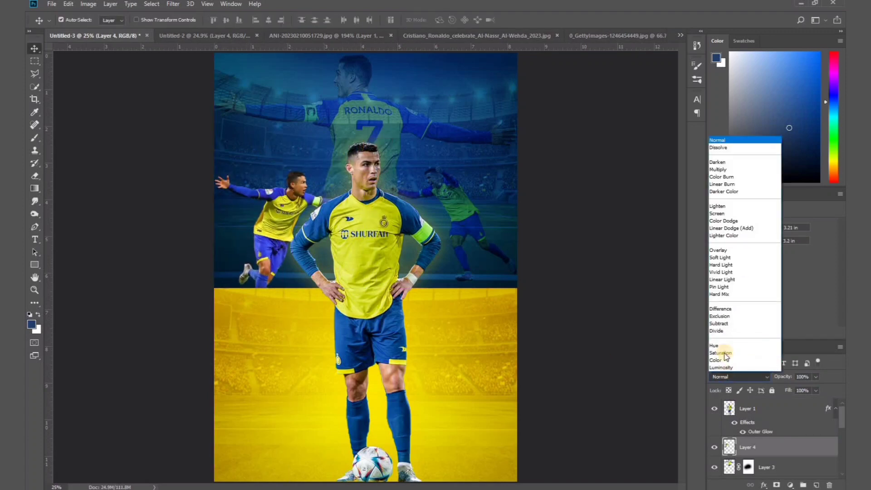
pyautogui.click(737, 257)
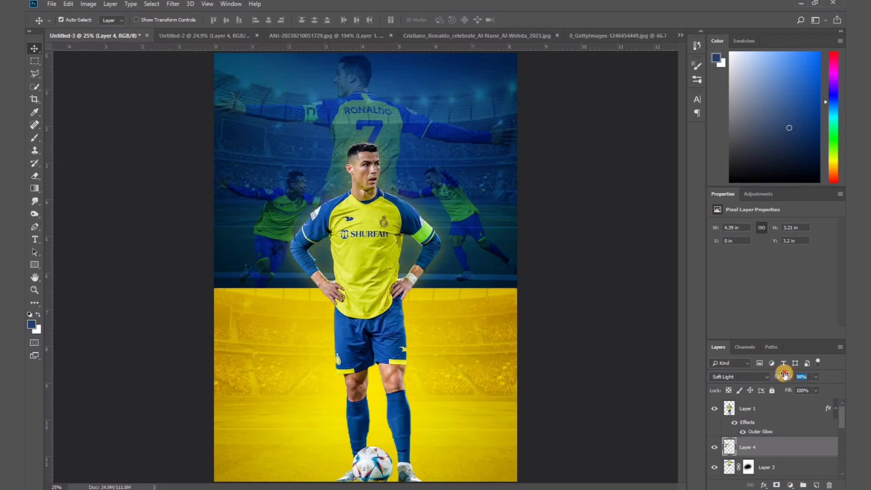
# Move Layer 3, the back-view player, lower in the layer stack
pyautogui.click(476, 222)
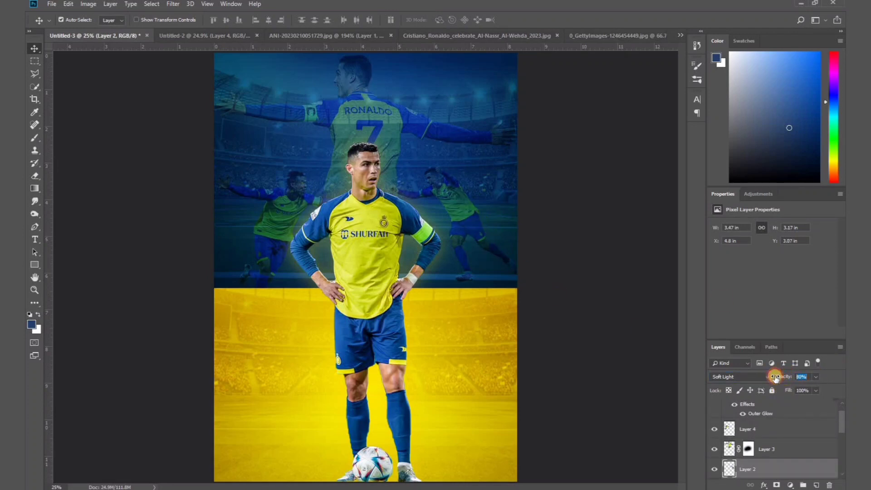
pyautogui.click(806, 453)
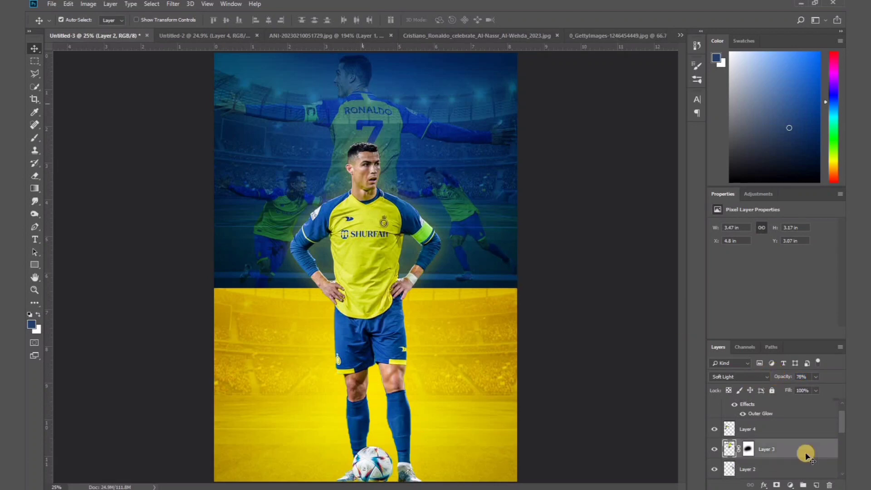
pyautogui.moveTo(728, 449)
pyautogui.mouseDown()
pyautogui.moveTo(734, 461)
pyautogui.moveTo(734, 424)
pyautogui.mouseUp()
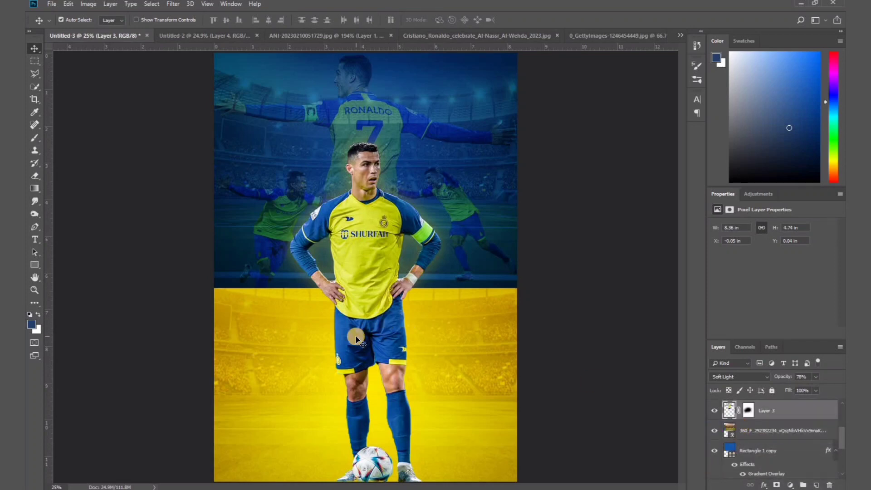
# Type CRISTIANO, RONALDO and a large CR7 in blue behind the player's legs
pyautogui.click(35, 240)
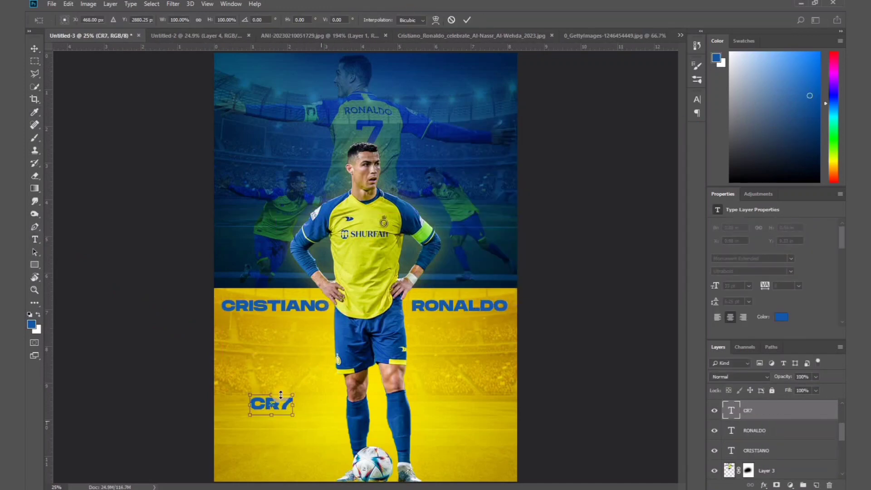
pyautogui.click(224, 451)
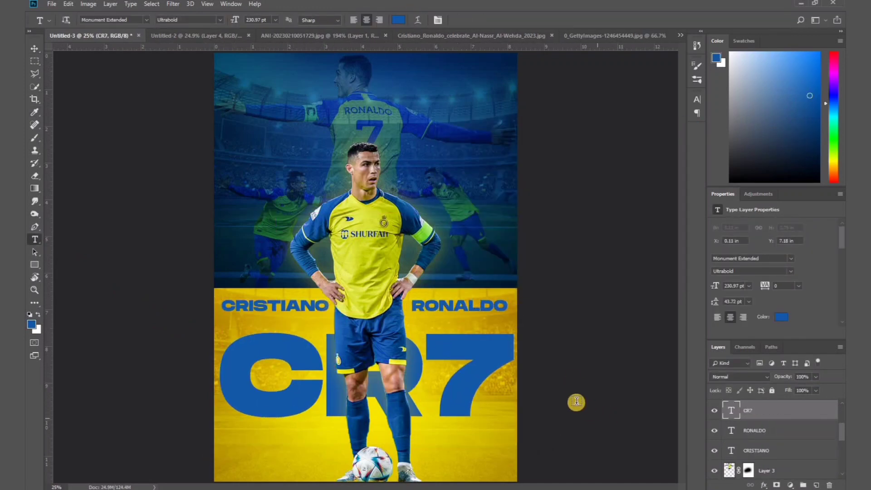
pyautogui.click(36, 49)
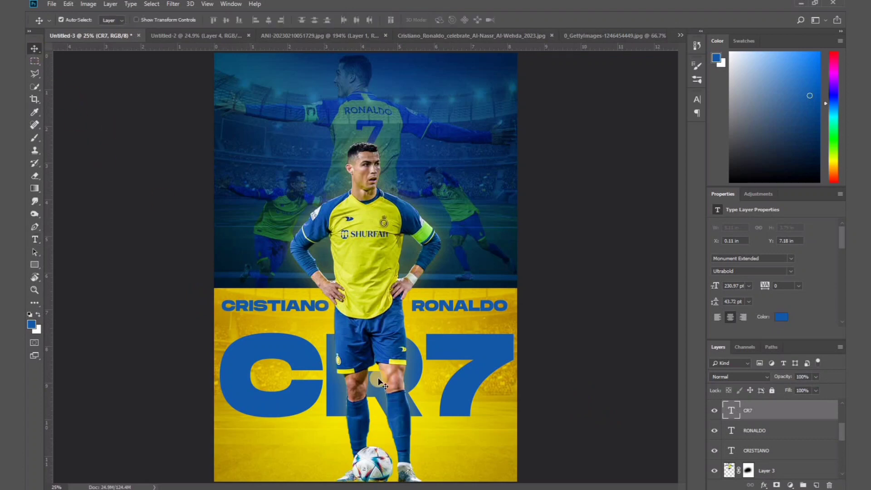
# Place the Al-Nassr logo as a linked file and move it to the bottom-right corner
pyautogui.click(56, 6)
pyautogui.click(64, 195)
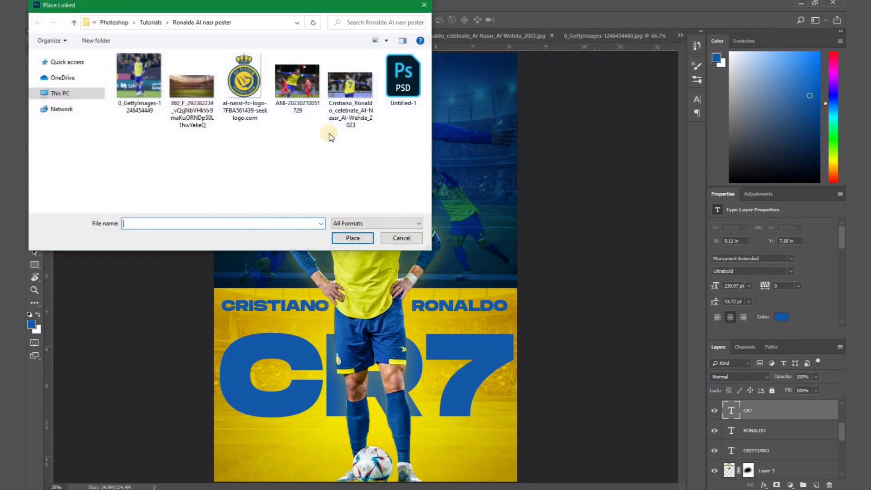
pyautogui.click(244, 78)
pyautogui.click(352, 237)
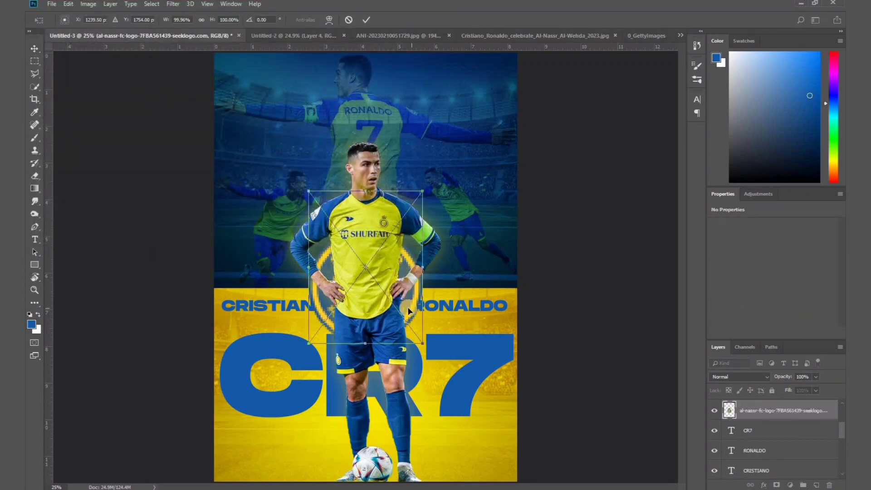
pyautogui.moveTo(407, 298); pyautogui.dragTo(502, 436)
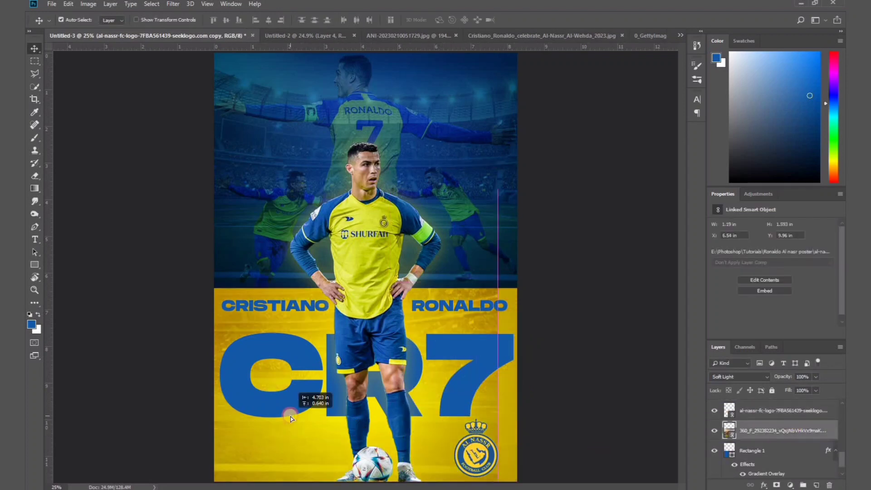
# Duplicate the logo to the bottom left, enlarge it, and fade it to 28% opacity
pyautogui.moveTo(291, 416); pyautogui.dragTo(274, 426)
pyautogui.hotkey('ctrl', 't')
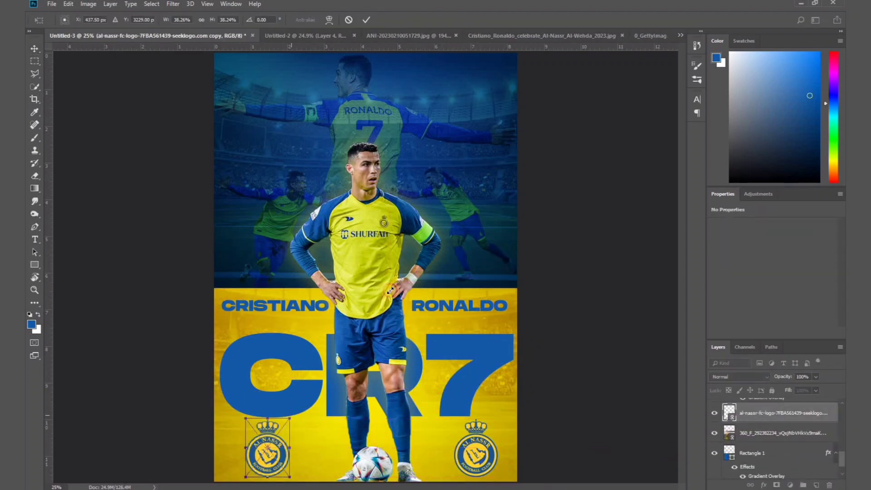
pyautogui.moveTo(390, 290); pyautogui.dragTo(429, 250)
pyautogui.press('Return')
pyautogui.press('2')
pyautogui.press('8')
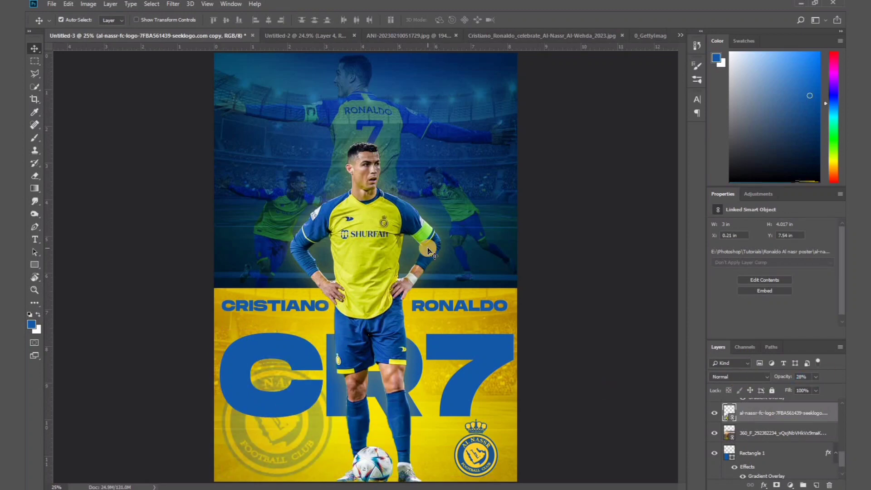